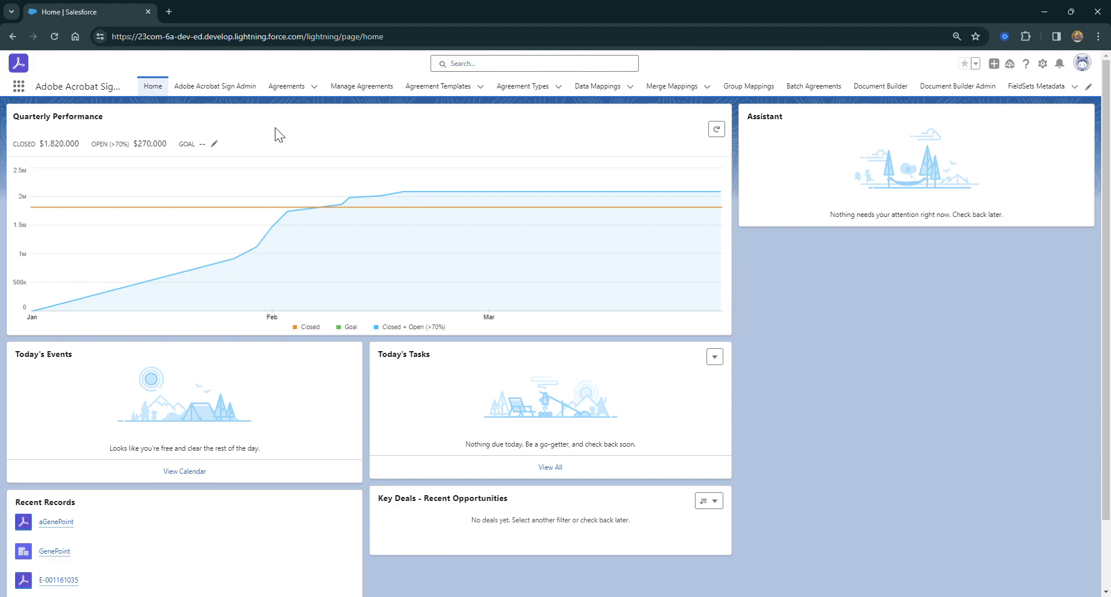
Open agreement template E-001161035 and review the choices for its Salesforce Object
left_click(438, 87)
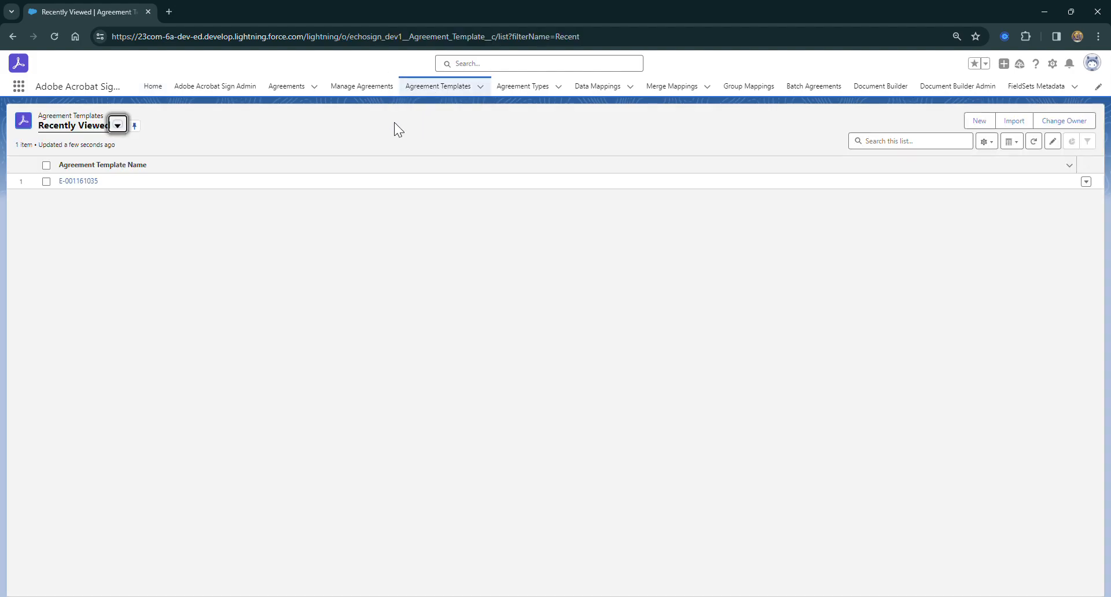
left_click(79, 181)
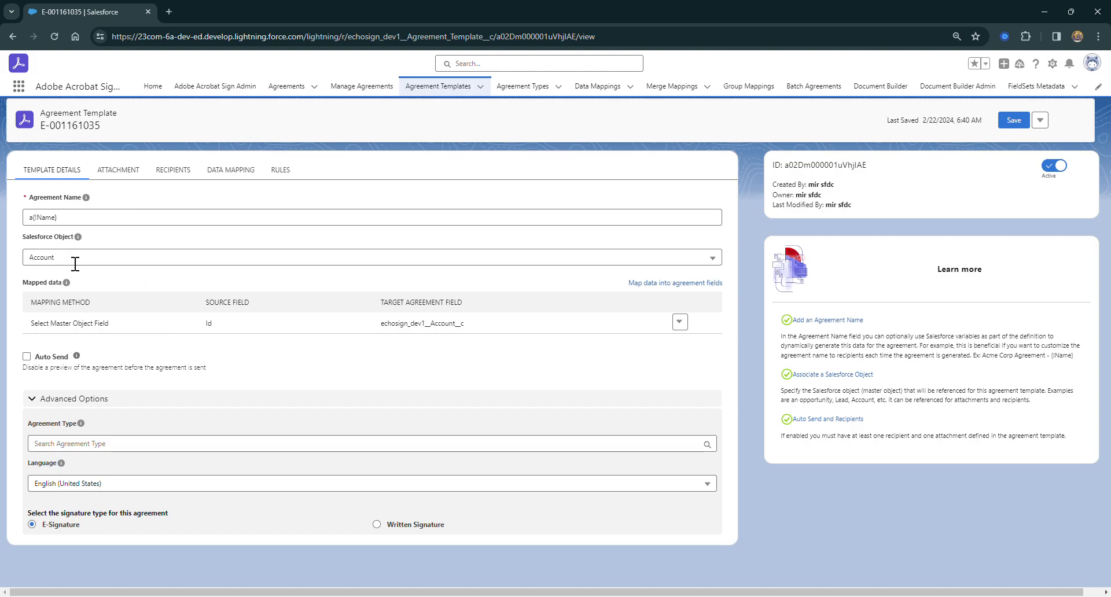
left_click_drag(22, 238, 66, 238)
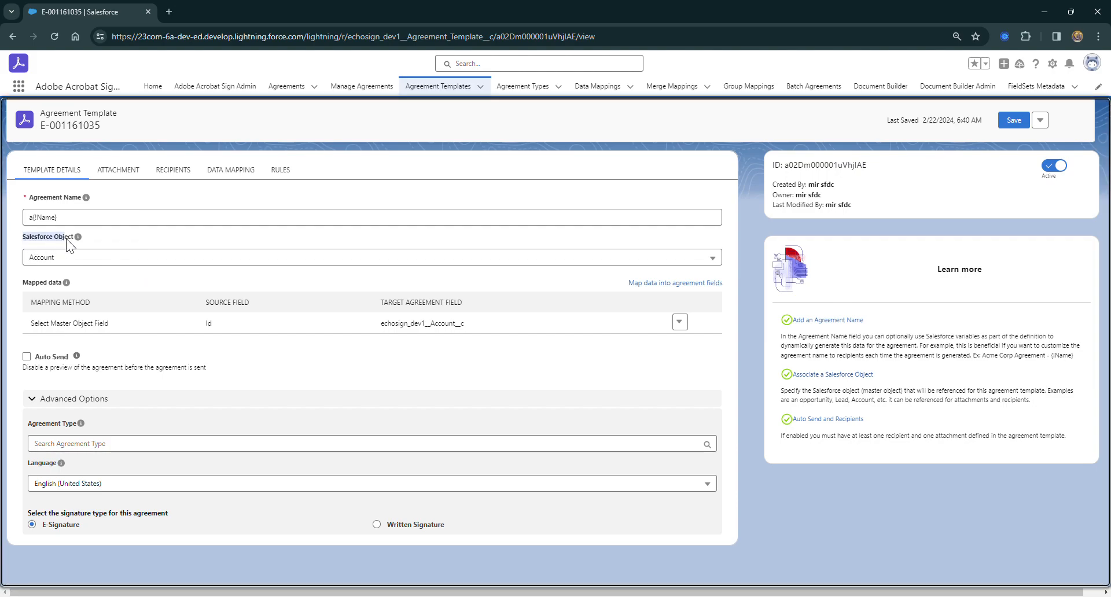
left_click(72, 264)
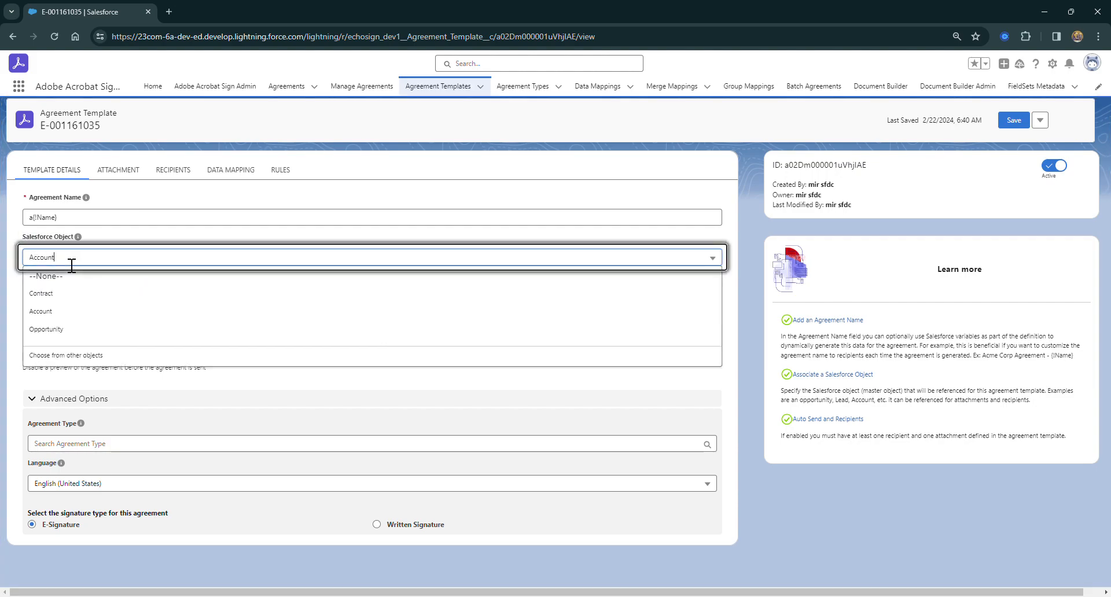
left_click(94, 241)
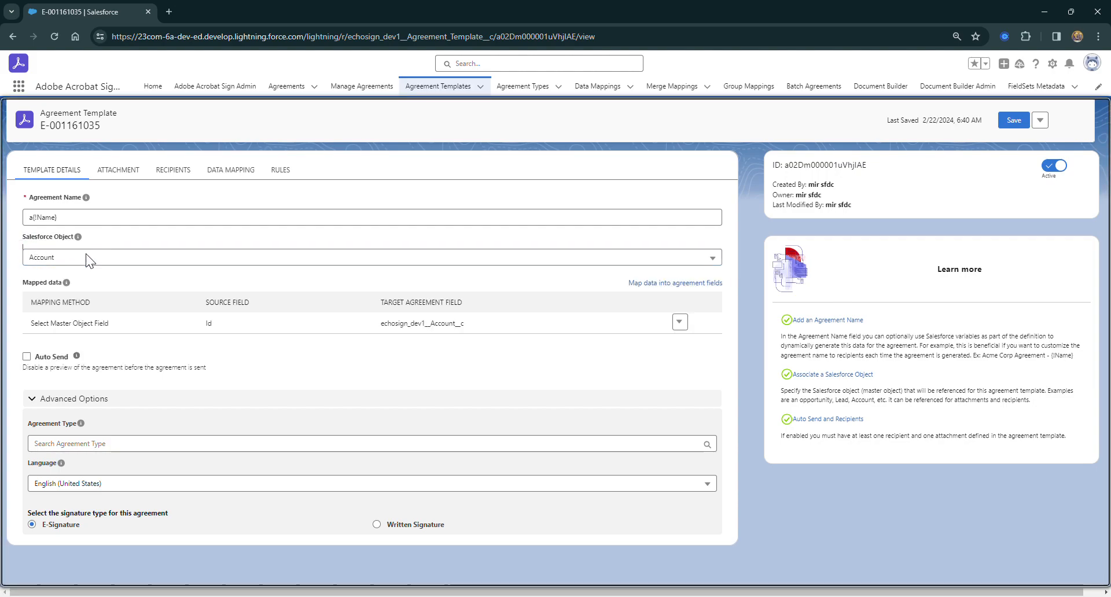
left_click(95, 280)
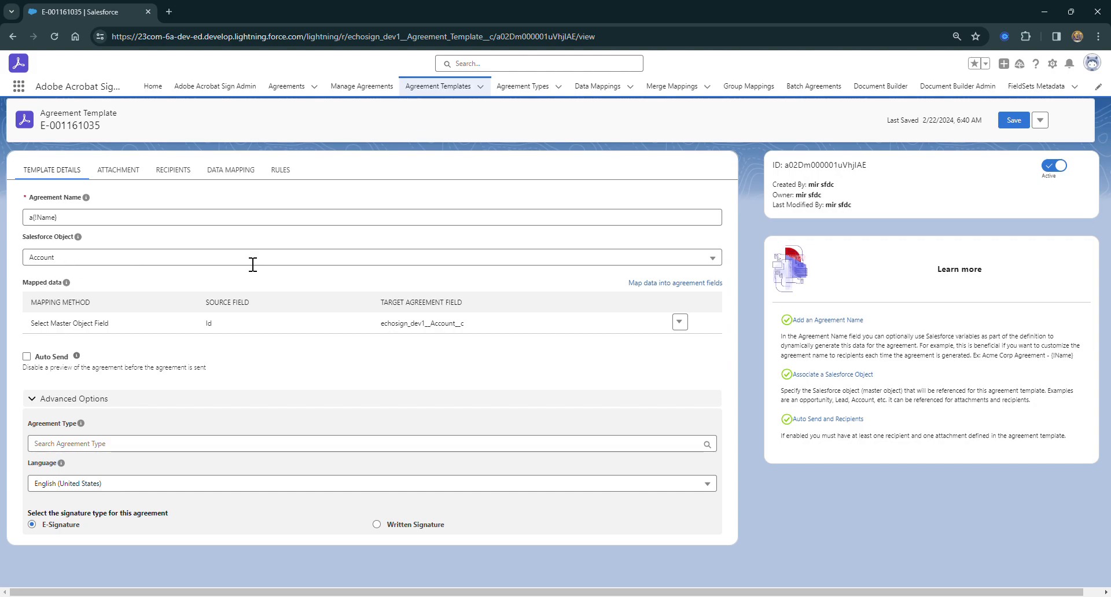
Review the mapping methods, source types and target agreement fields available for mapping data, leaving the existing Id mapping as it is
left_click(670, 284)
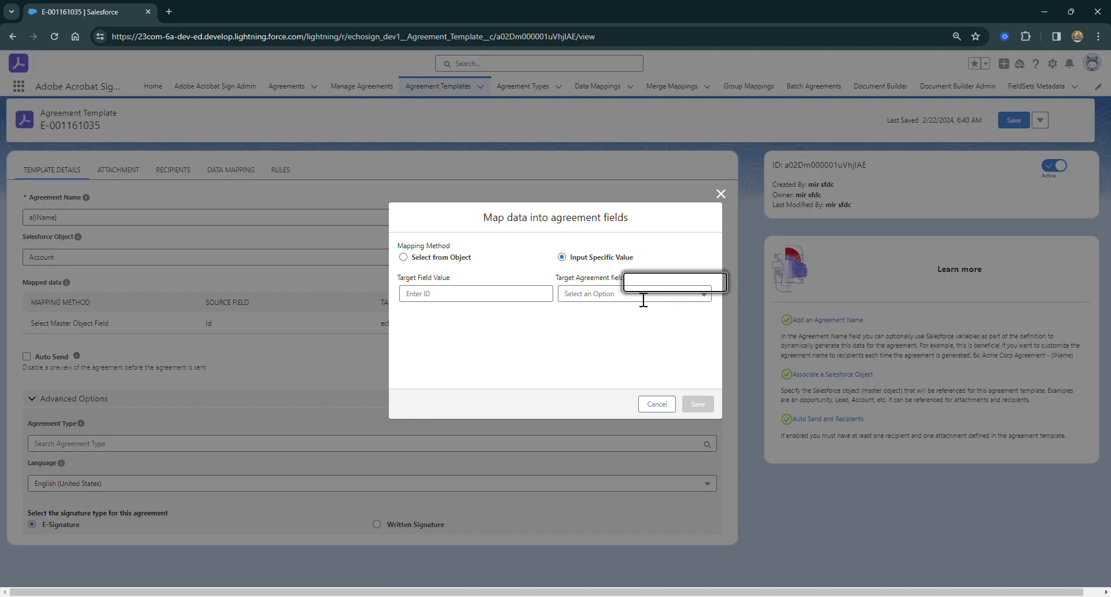
left_click(427, 261)
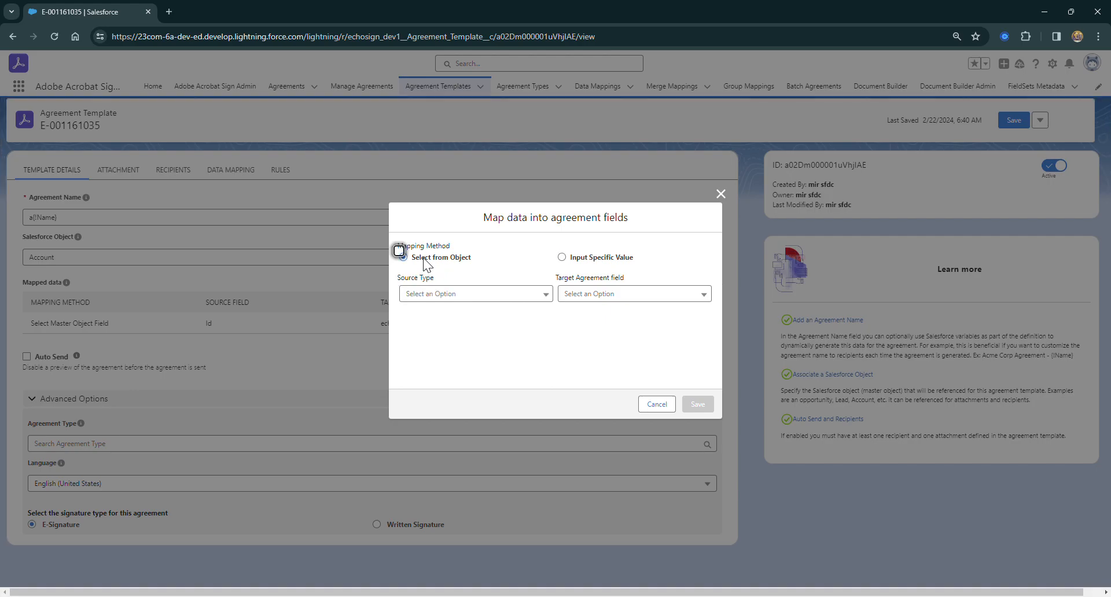
left_click(463, 297)
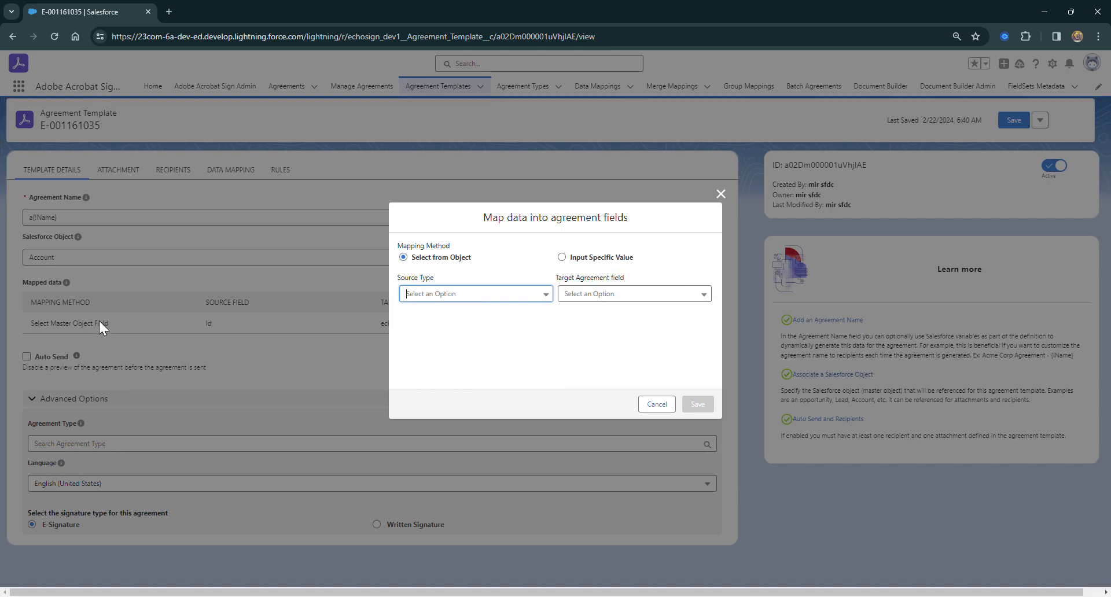
left_click(436, 297)
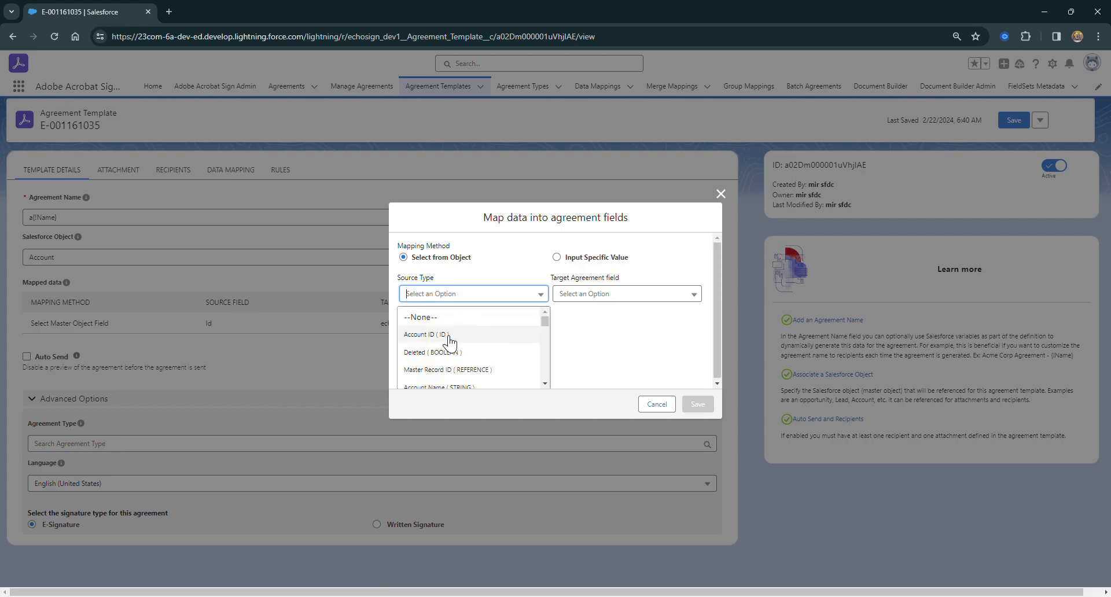
left_click(586, 294)
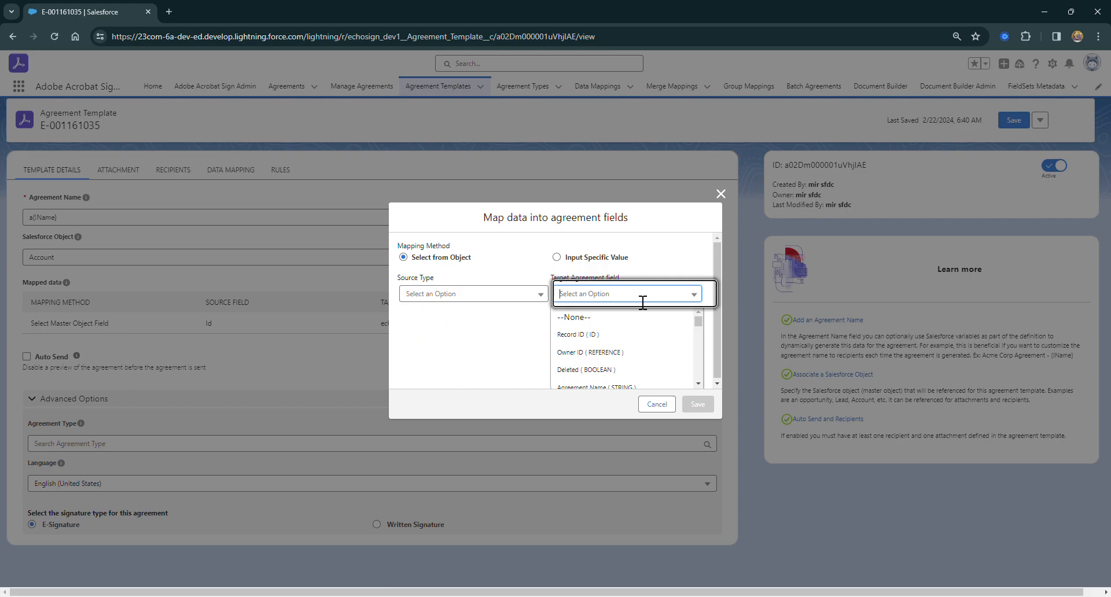
left_click(359, 169)
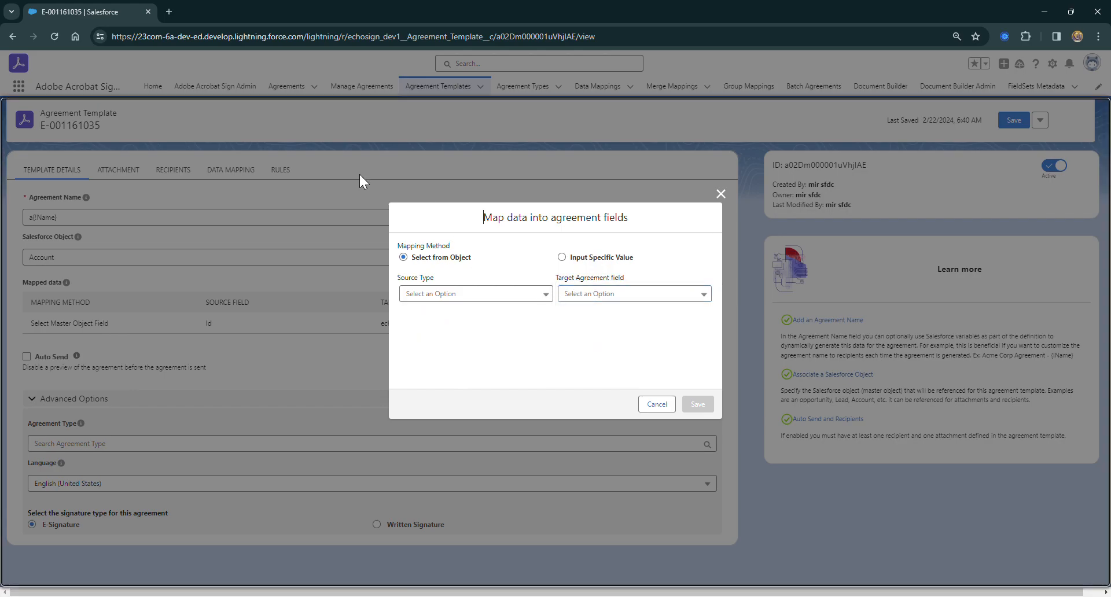
left_click(657, 404)
left_click_drag(381, 325, 464, 325)
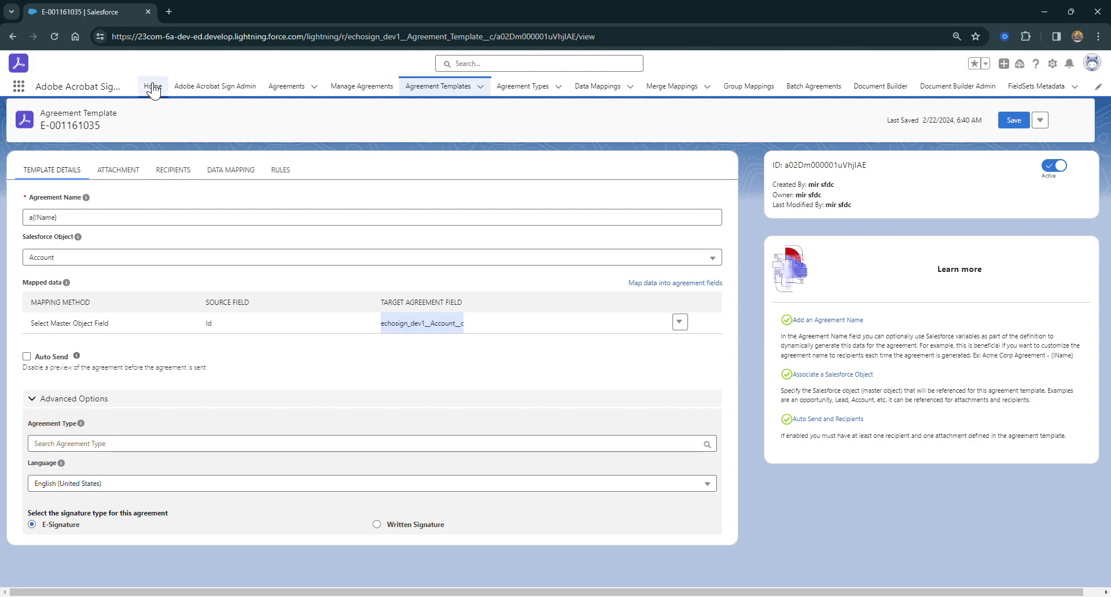
Append an empty merge placeholder {!} after {!Name} in the template's Agreement Name
left_click(72, 223)
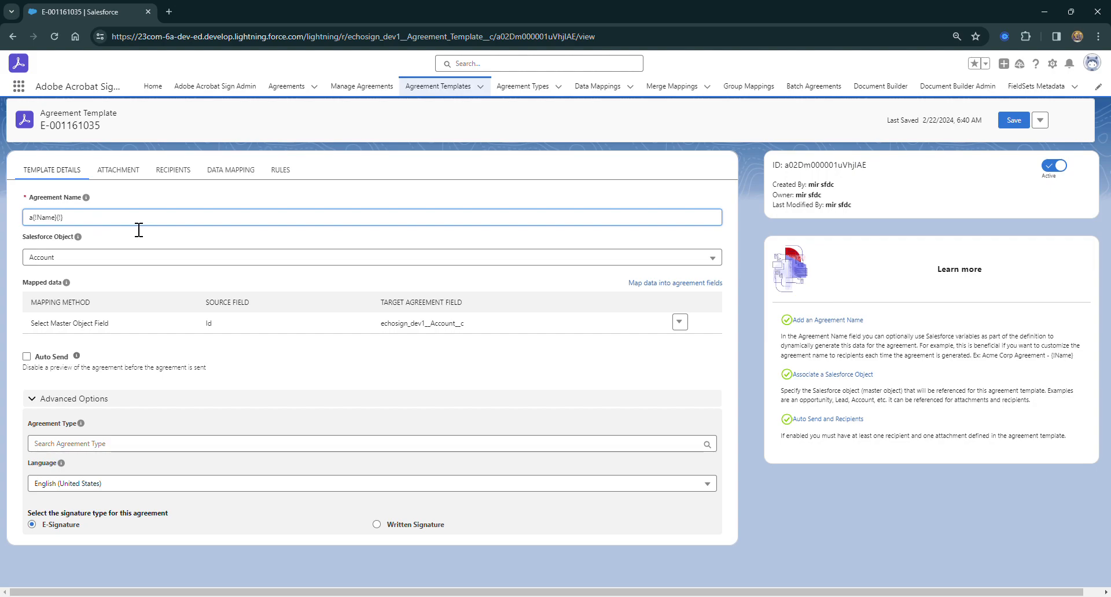
Open the GenePoint account record from the Service app in a separate browser tab
left_click(154, 87, "ctrl")
left_click(175, 14)
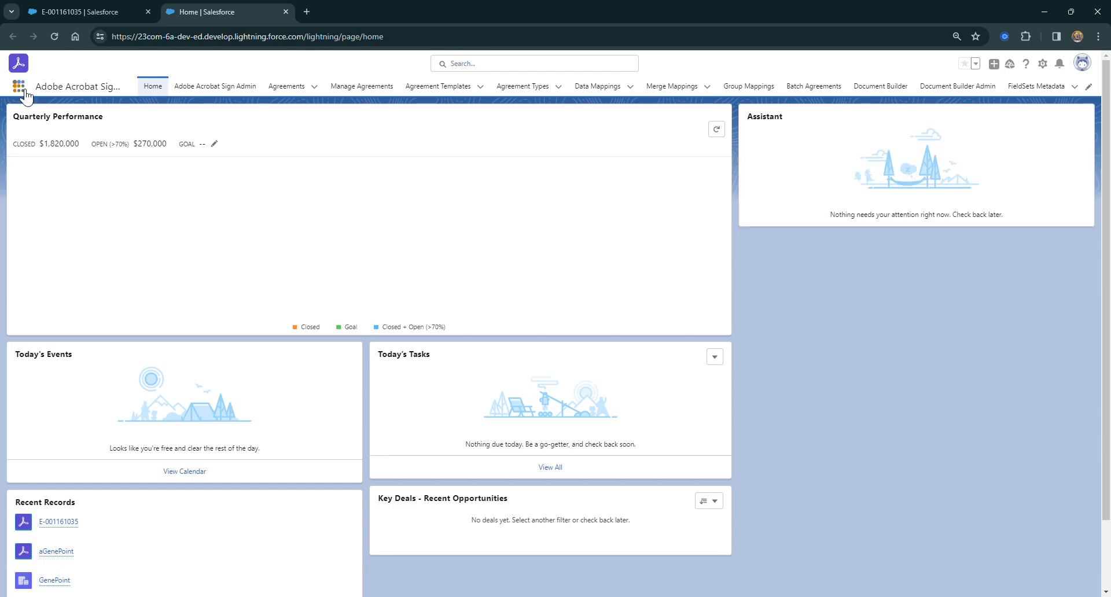
left_click(18, 85)
left_click(49, 172)
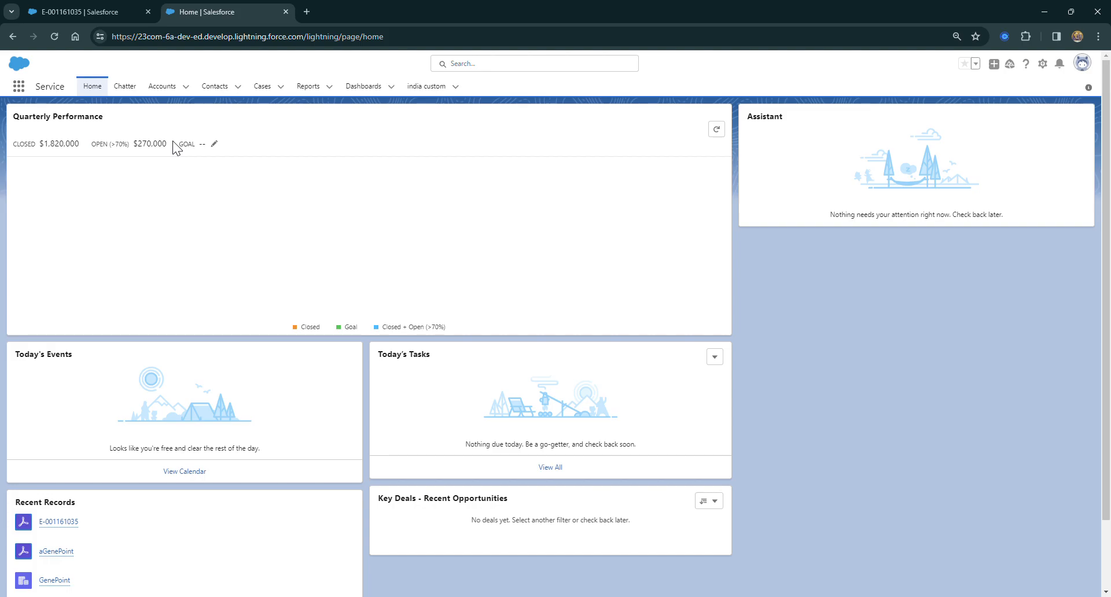
left_click(162, 86)
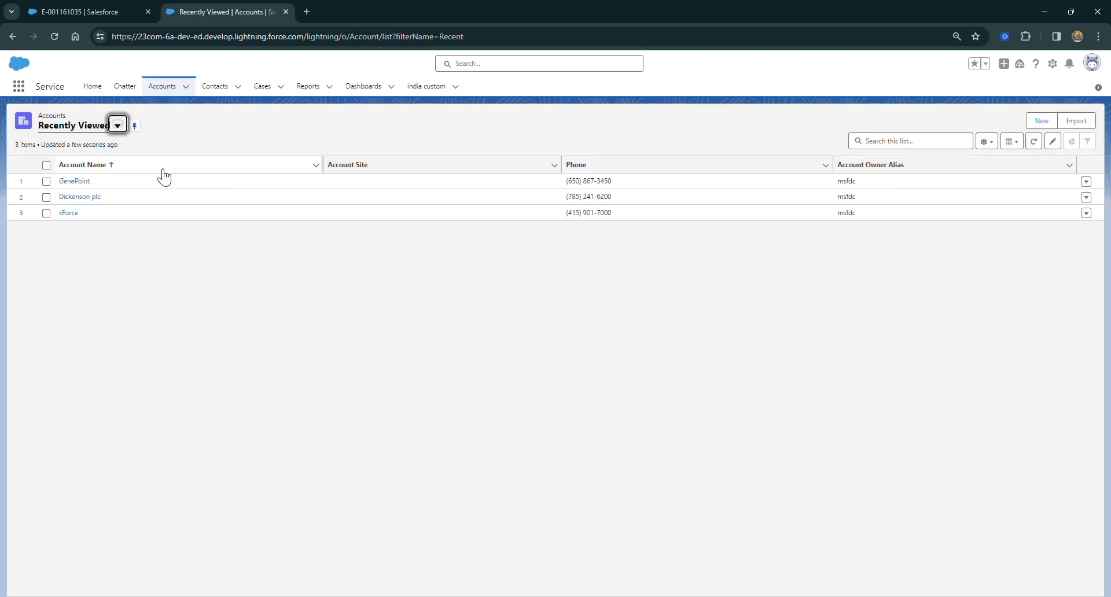
left_click(74, 182)
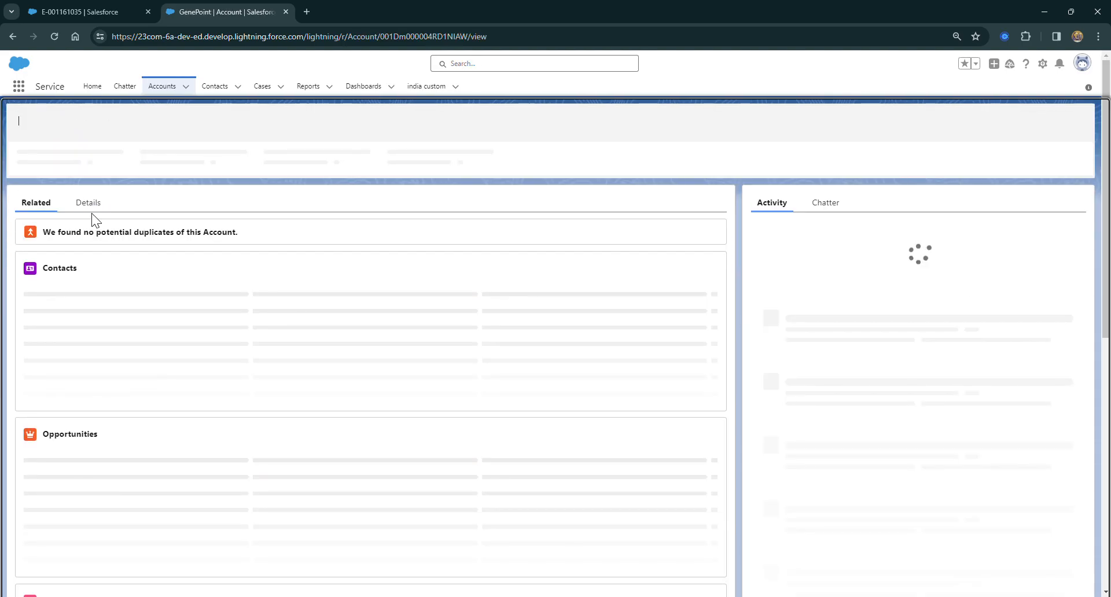
left_click_drag(69, 136, 94, 136)
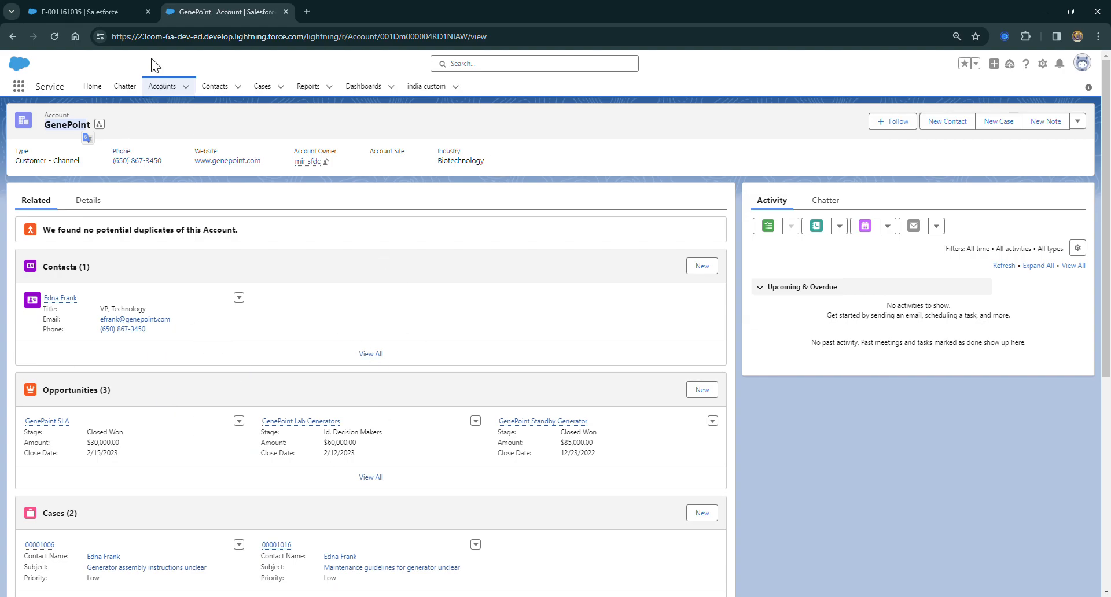
Compare the template's Agreement Name with the GenePoint account and examine the account's details for its custom date fields
left_click(77, 9)
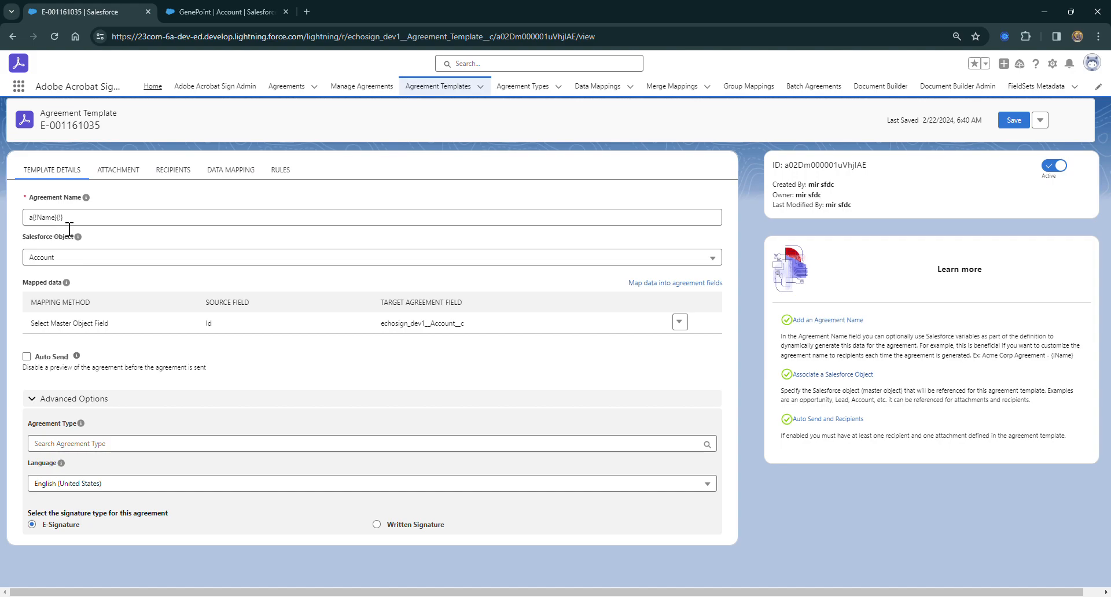
left_click(206, 11)
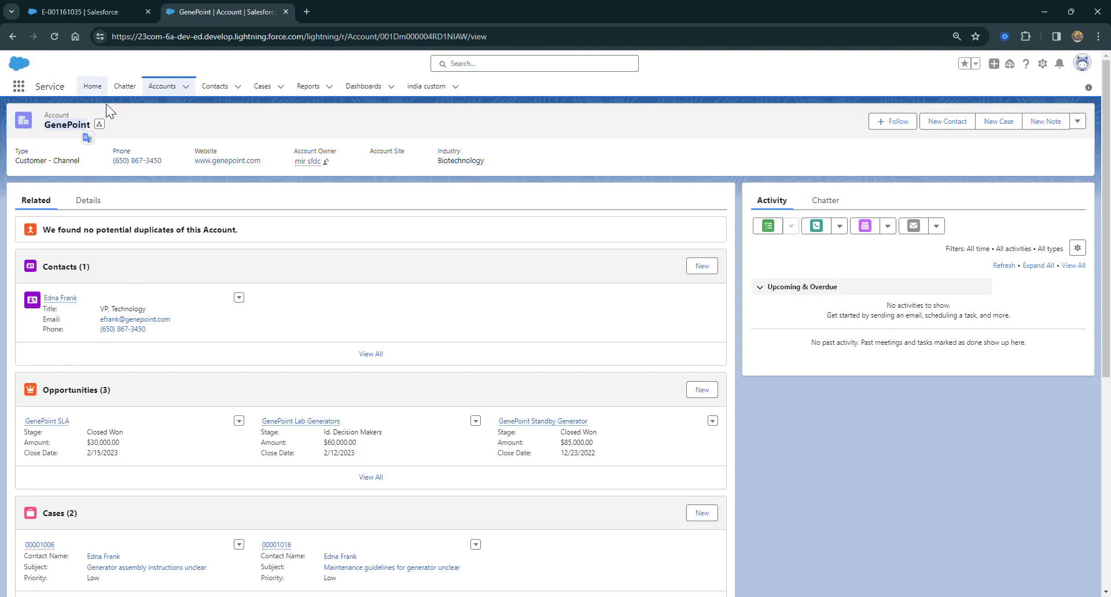
left_click(88, 201)
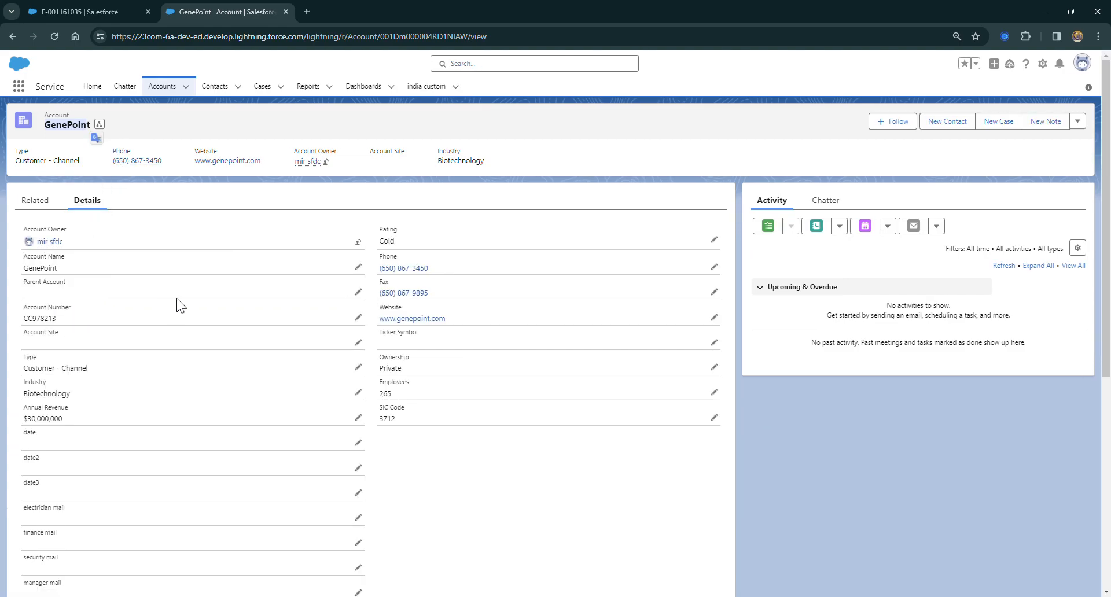
scroll(191, 300, "down", 2)
scroll(199, 307, "down", 2)
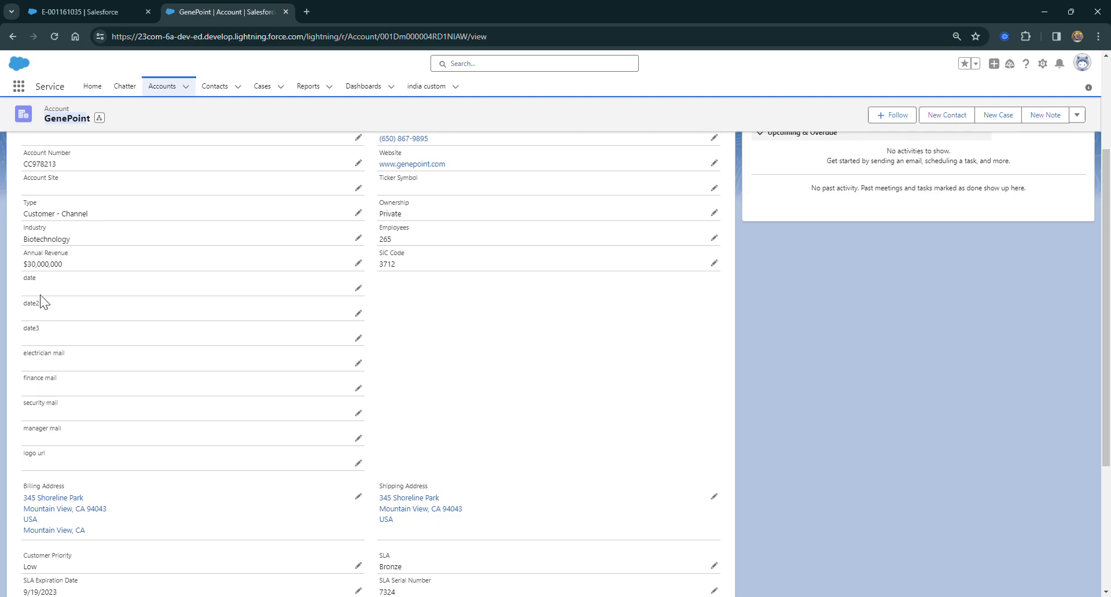
scroll(112, 142, "up", 5)
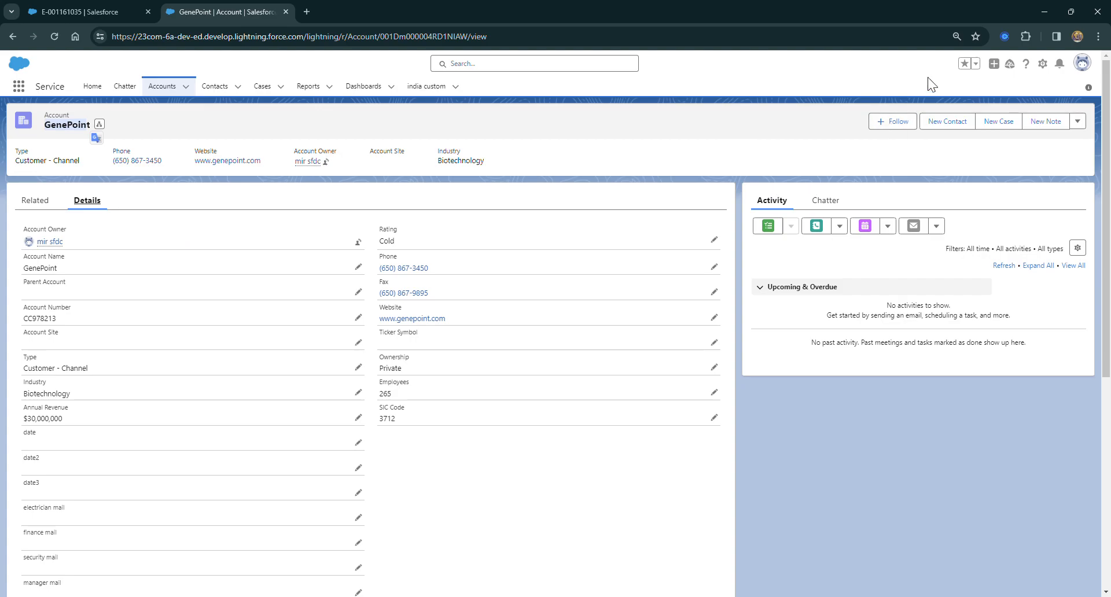
Open the Fields & Relationships of the Account object in Setup's Object Manager
left_click(1043, 63)
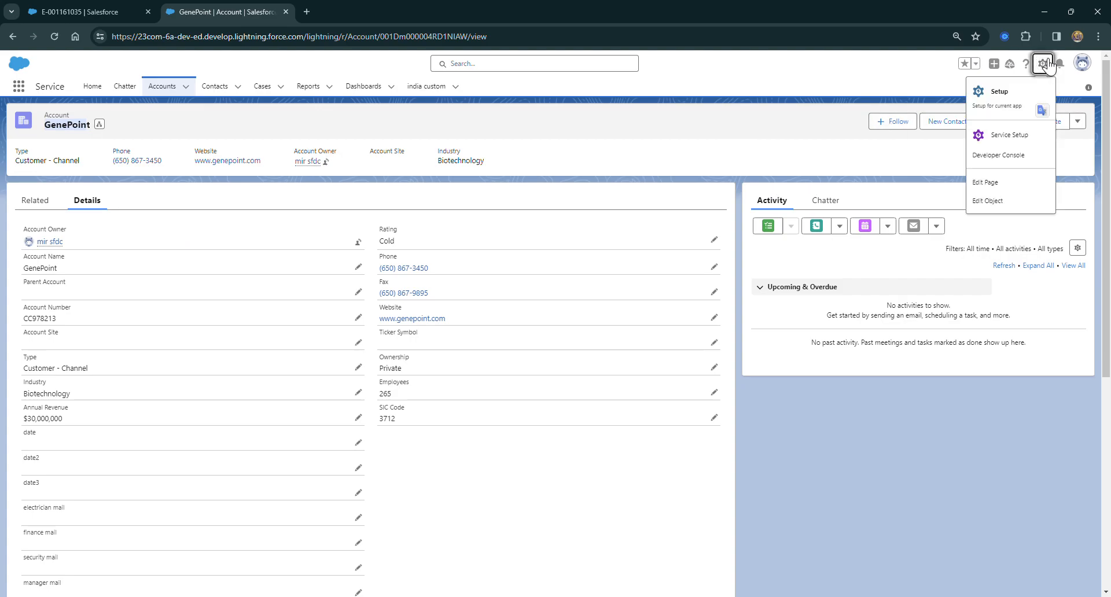
left_click(1016, 90)
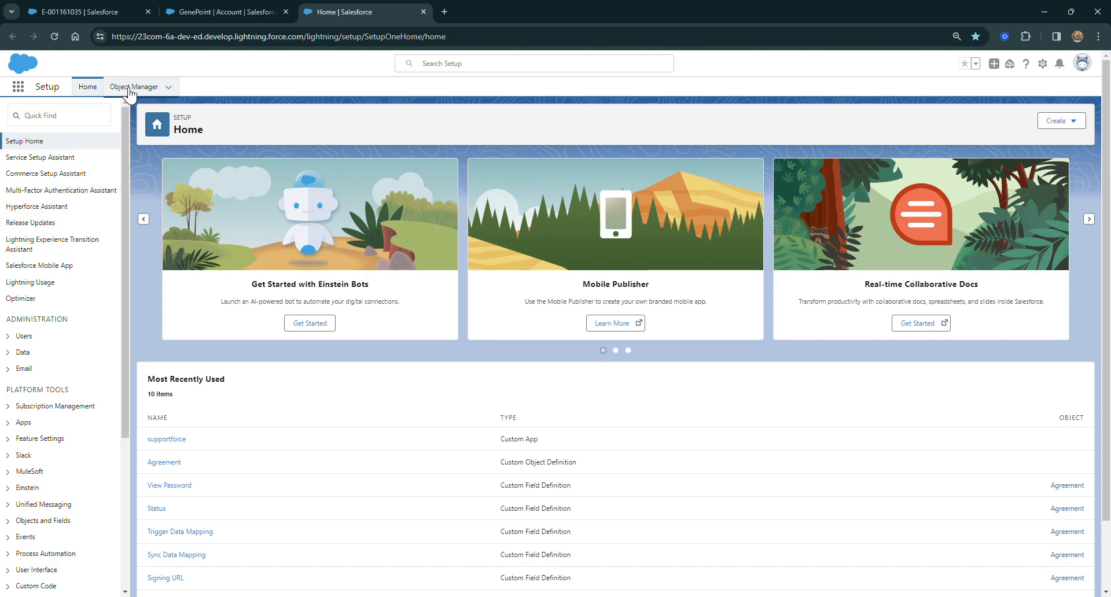
left_click(130, 88)
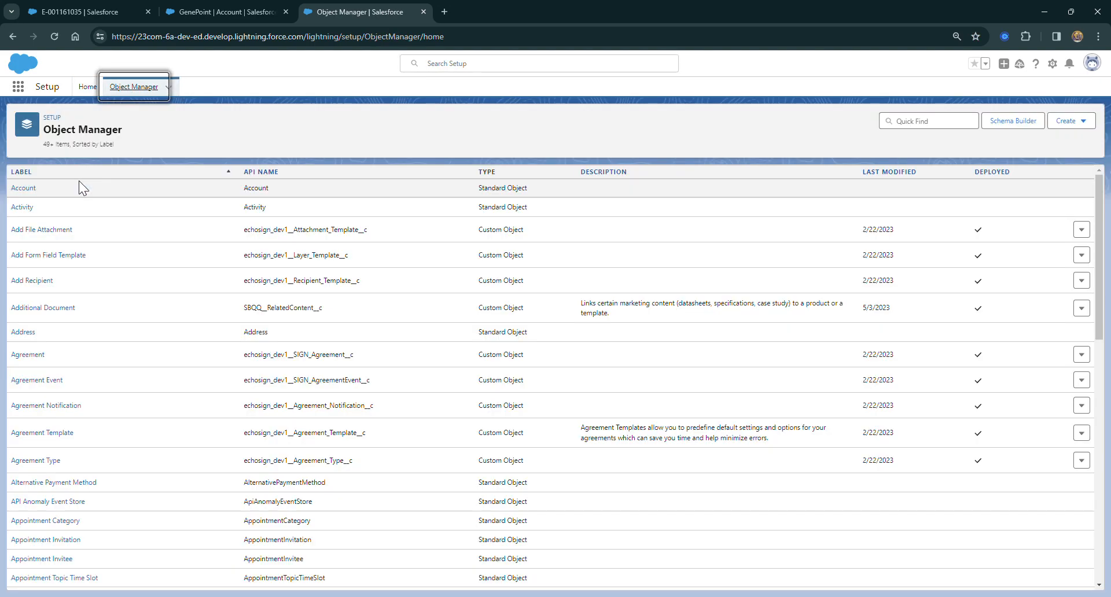
left_click(25, 189)
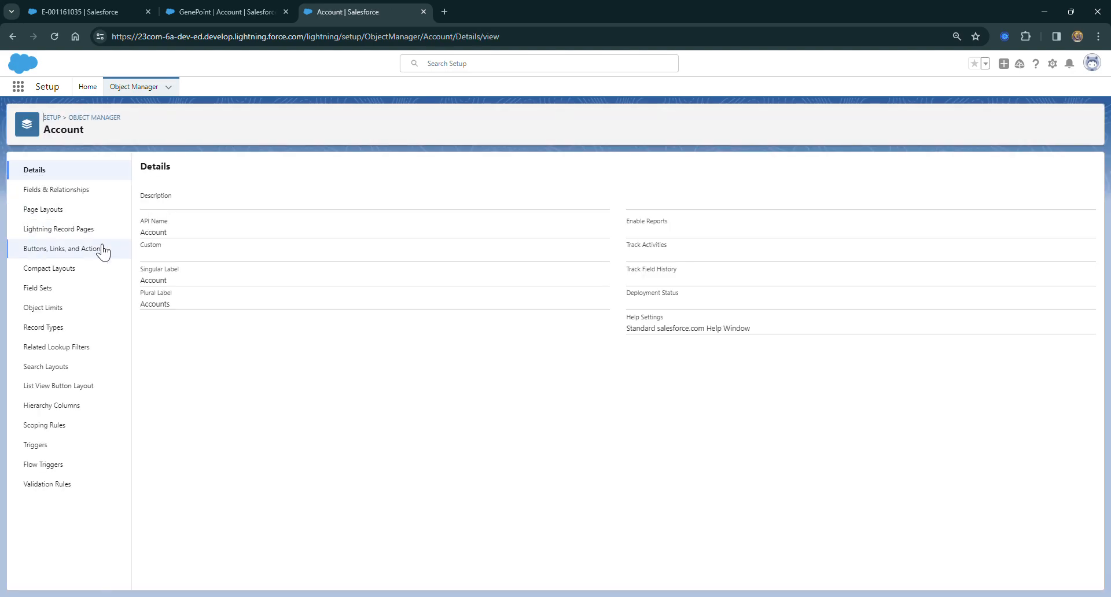
left_click(78, 191)
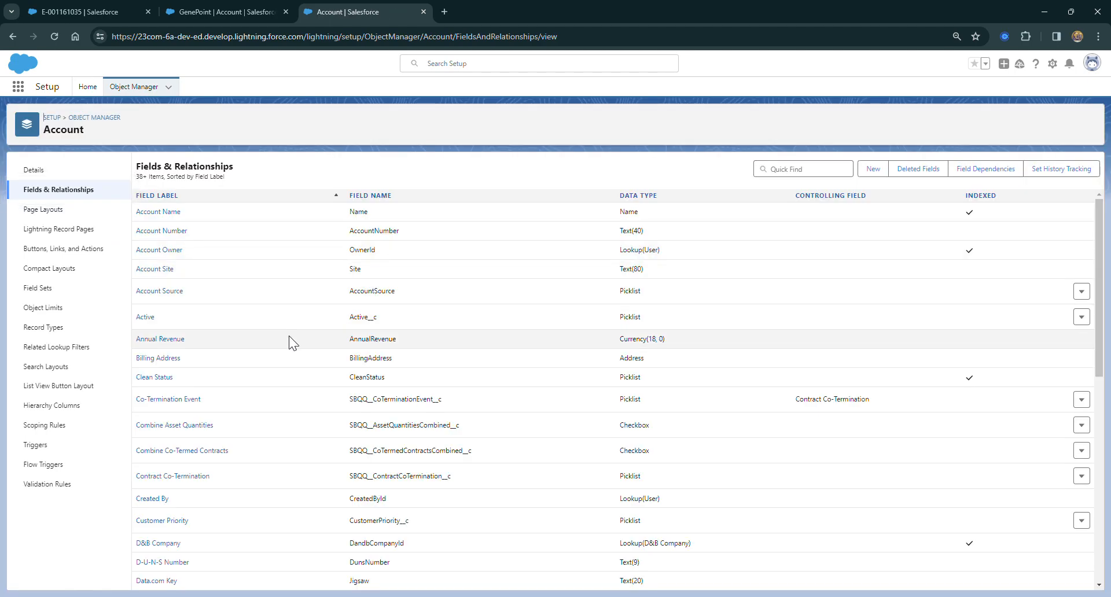
Find the date3 field in the Account field list and copy its field name date3__c
scroll(289, 336, "down", 10)
scroll(290, 336, "down", 4)
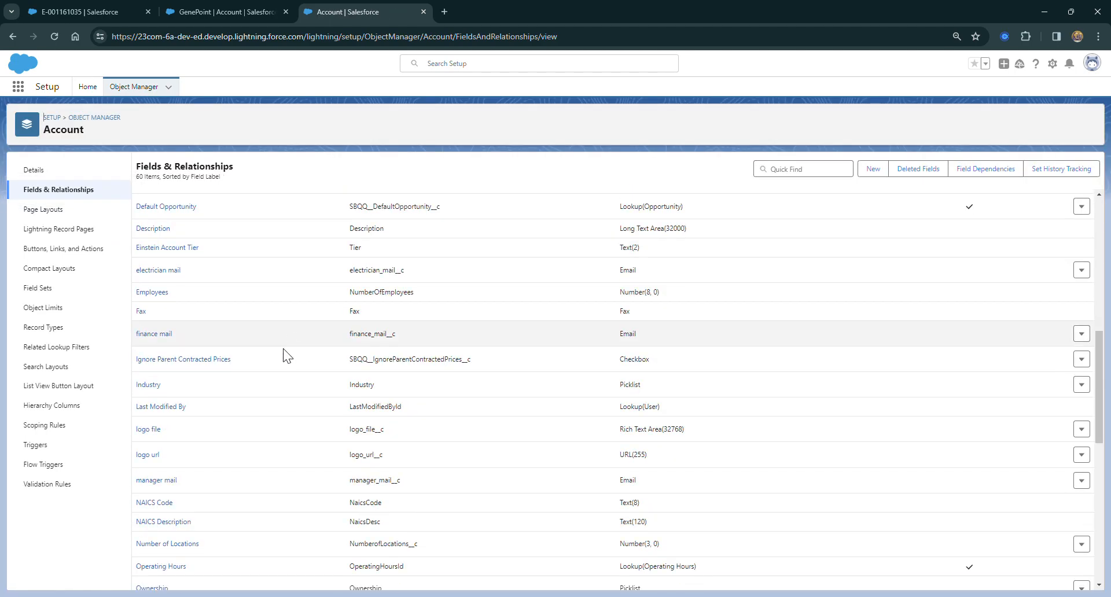
scroll(249, 337, "up", 1)
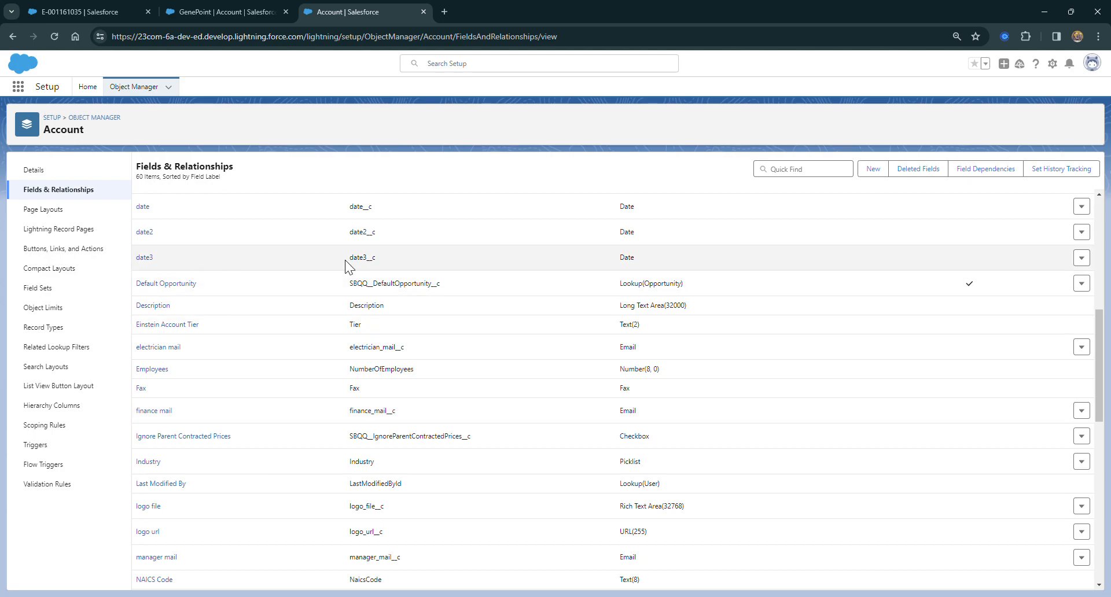
left_click_drag(366, 262, 377, 267)
double_click(377, 267)
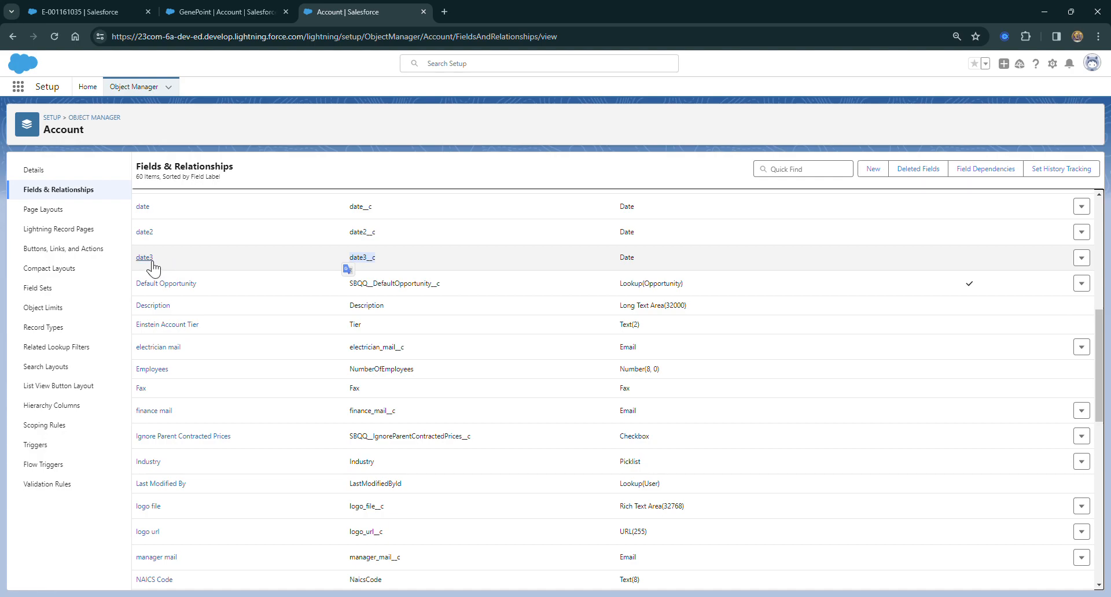
Return to the agreement template, complete the empty placeholder in the Agreement Name as {!date3__c}, and save the template
left_click(221, 15)
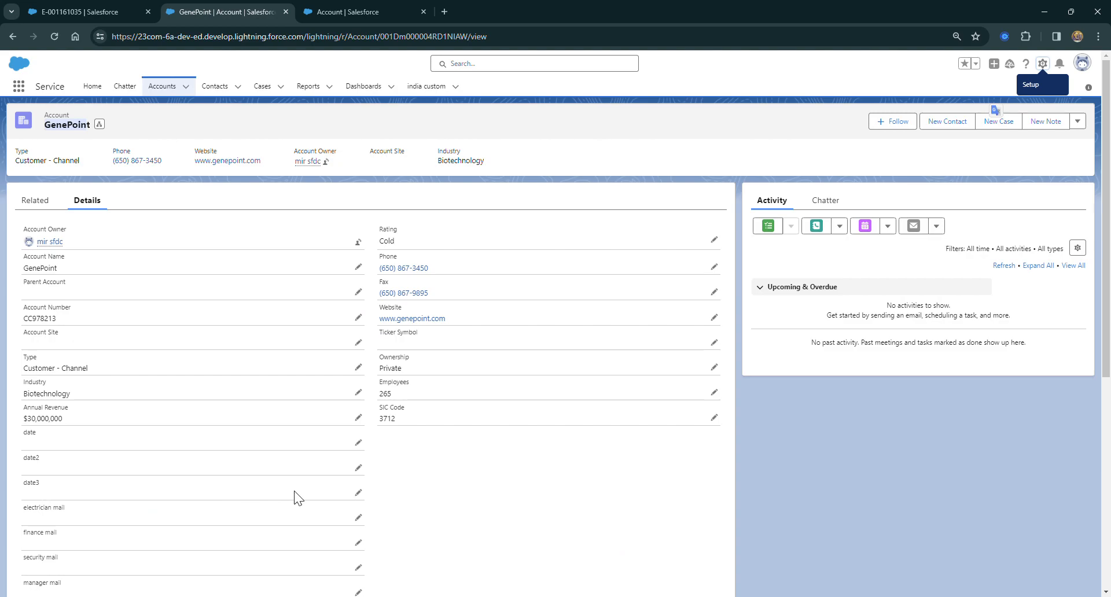
left_click(109, 13)
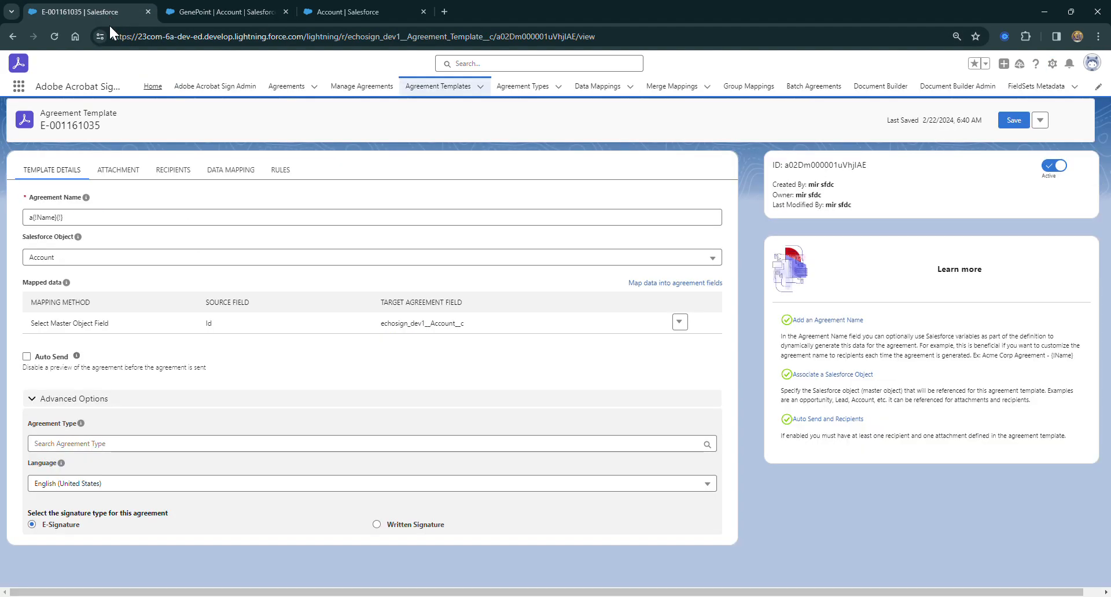
left_click(70, 224)
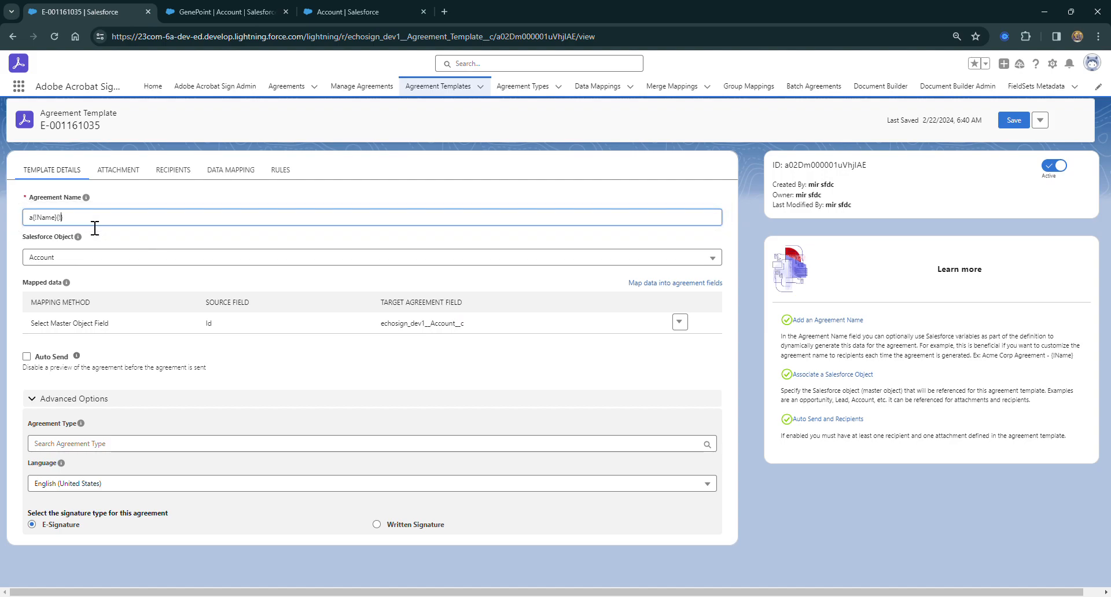
type("date3__c")
left_click(1028, 121)
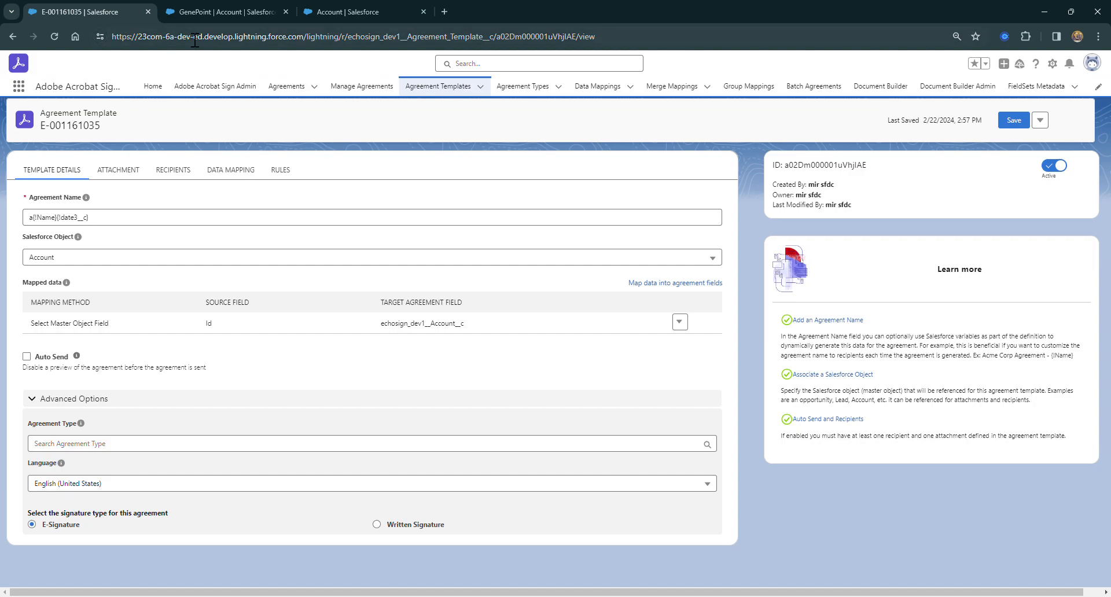
On the GenePoint account, set the date3 field to 2/6/2024 and save the record
left_click(198, 12)
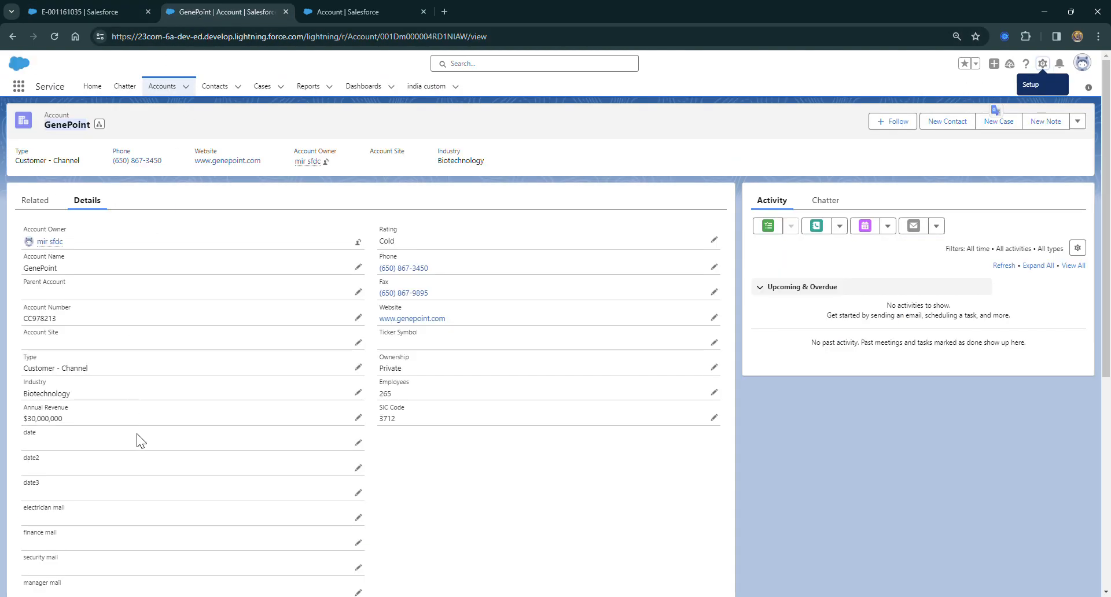
left_click(358, 493)
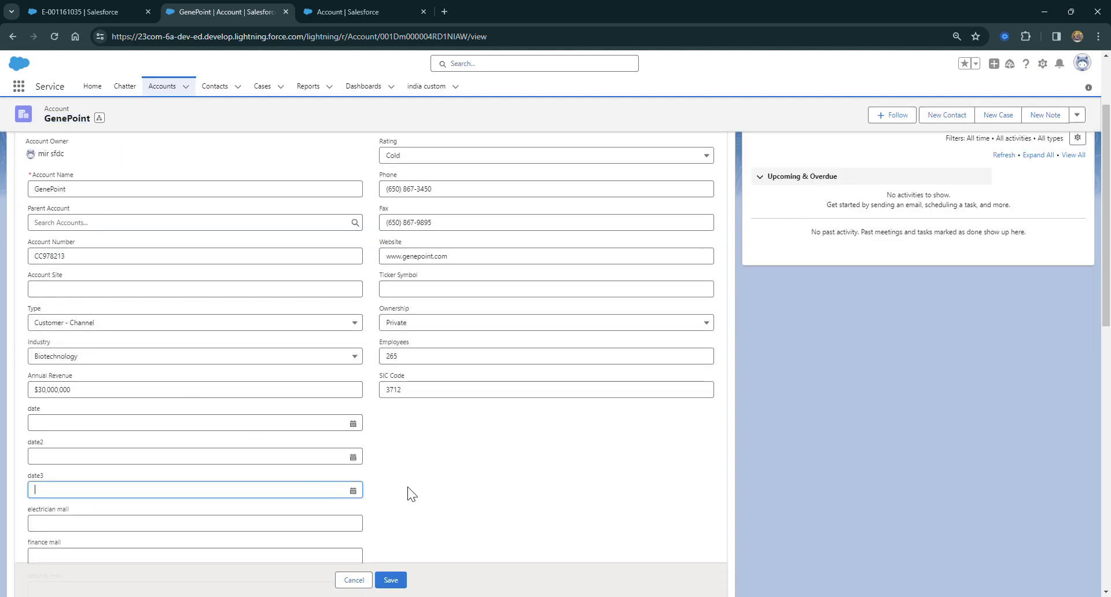
left_click(358, 495)
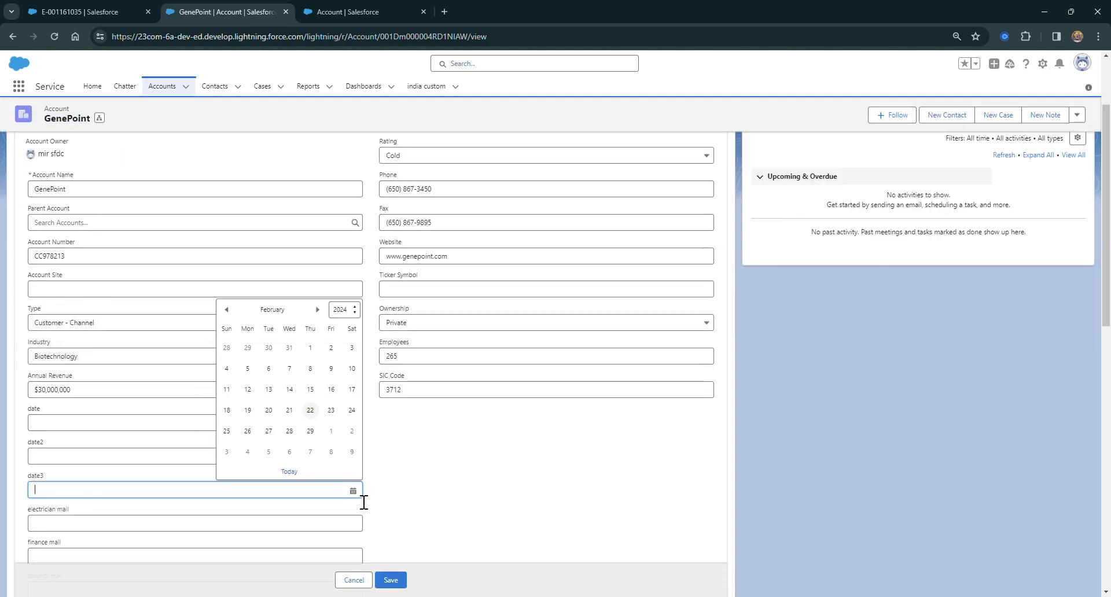
left_click(276, 375)
left_click(391, 580)
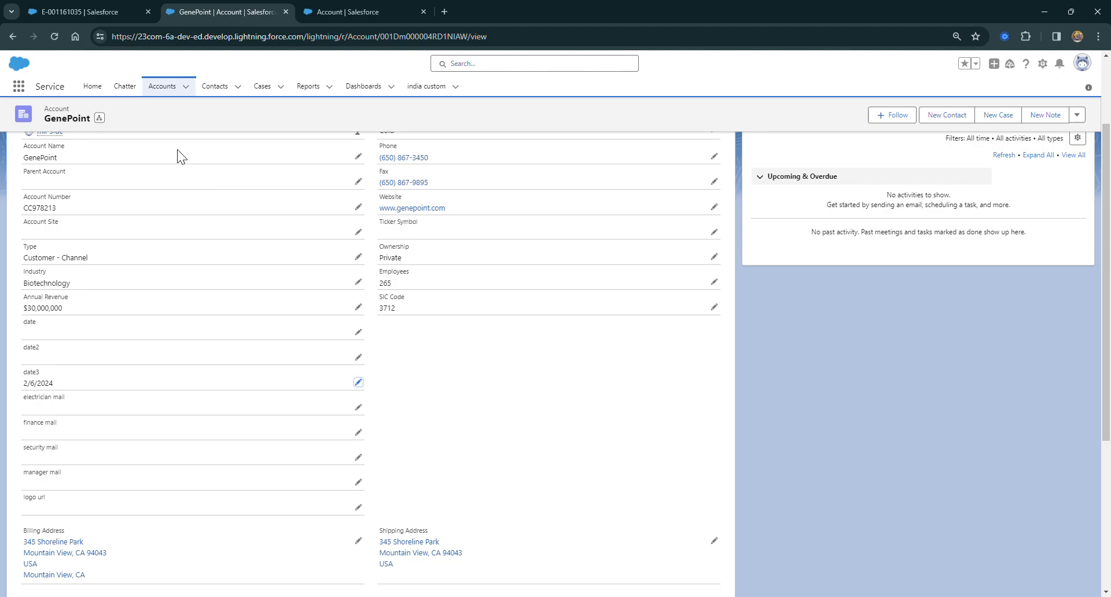
Rename the GenePoint account to "meer test for agreement name" and save the record
scroll(66, 349, "up", 2)
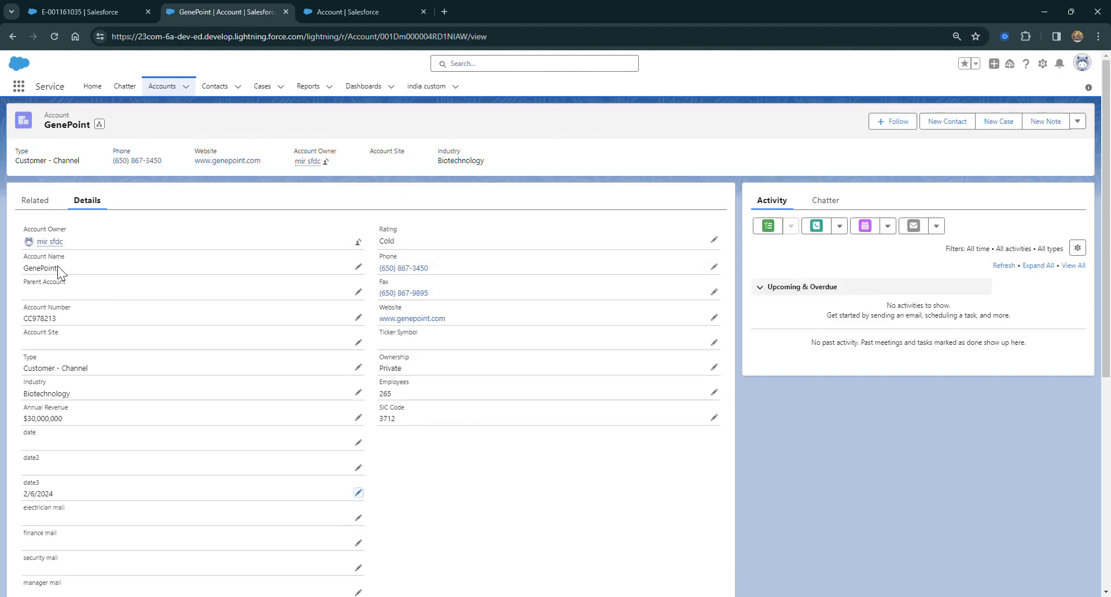
left_click(359, 268)
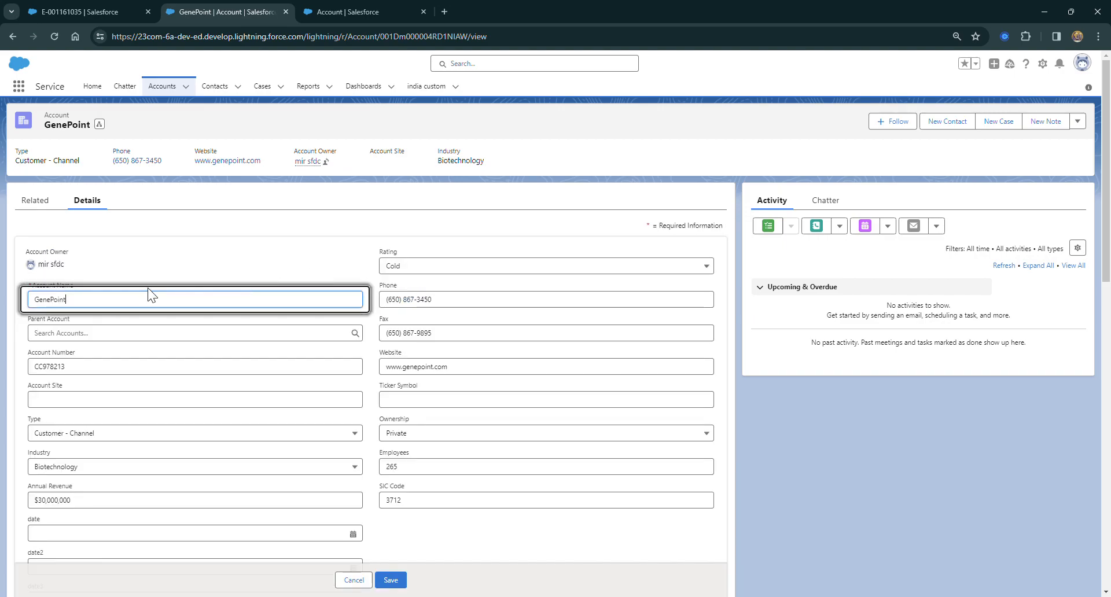
key("BackSpace")
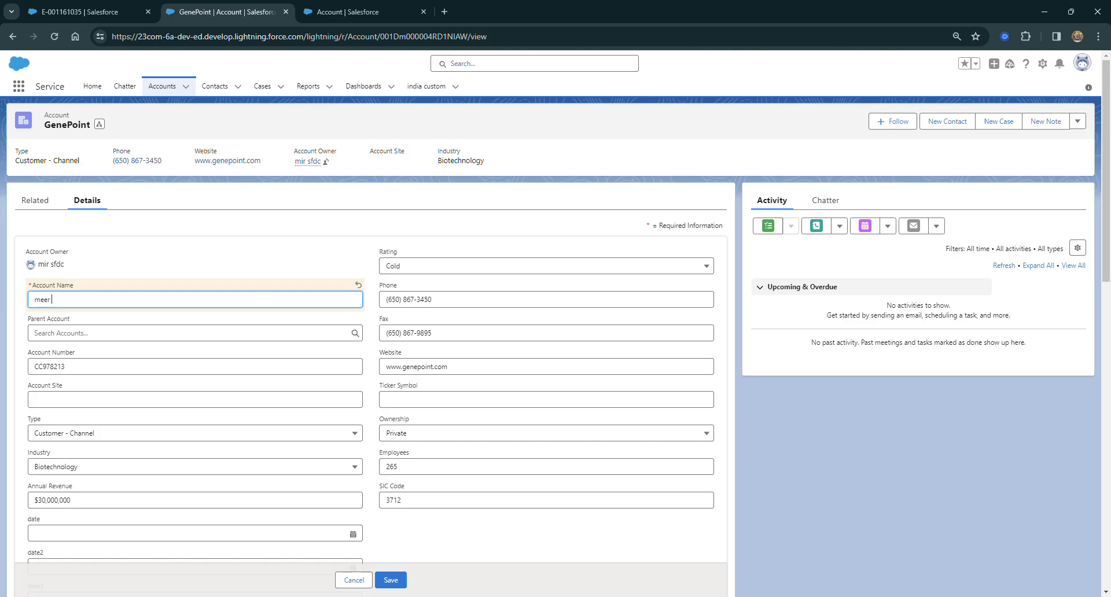
type("meer test for agreement bname")
left_click(391, 580)
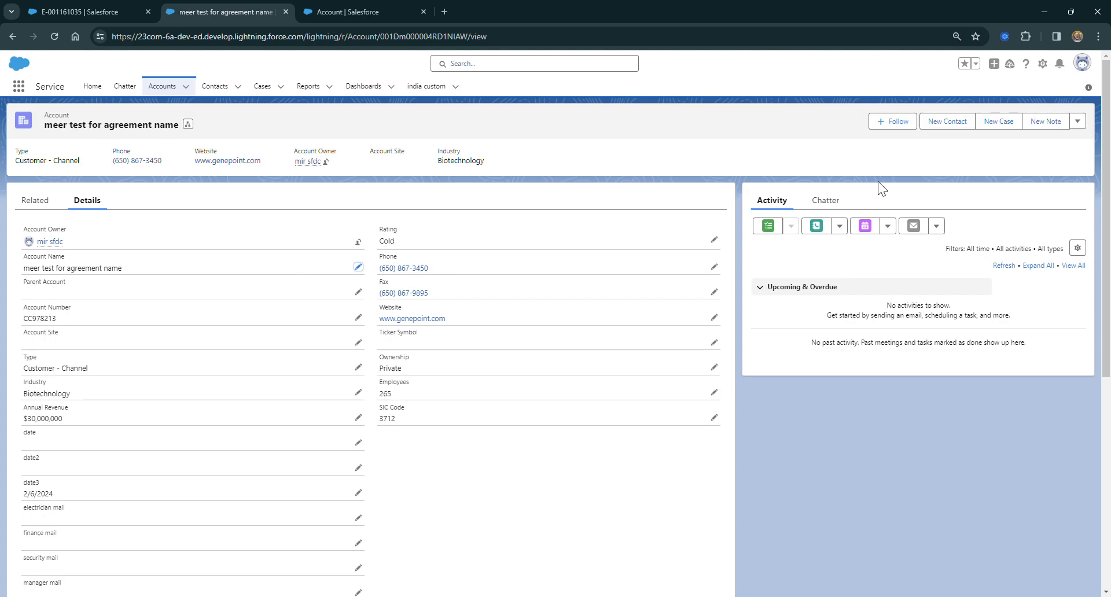
Check the template's Agreement Name, then create an agreement from the renamed account with the shoot d1 action
left_click(1077, 121)
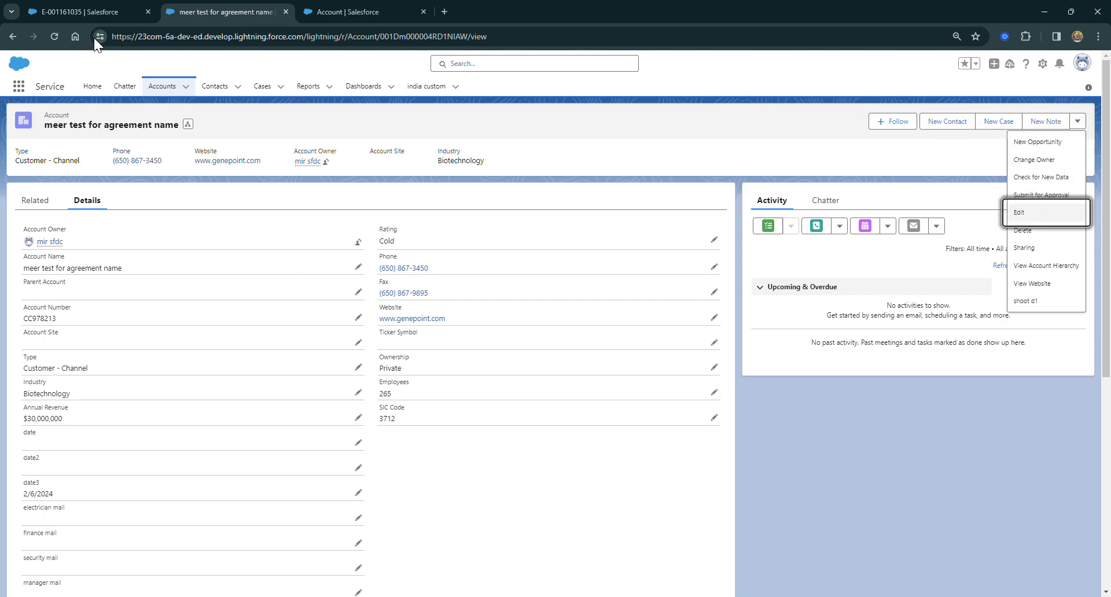
left_click(80, 13)
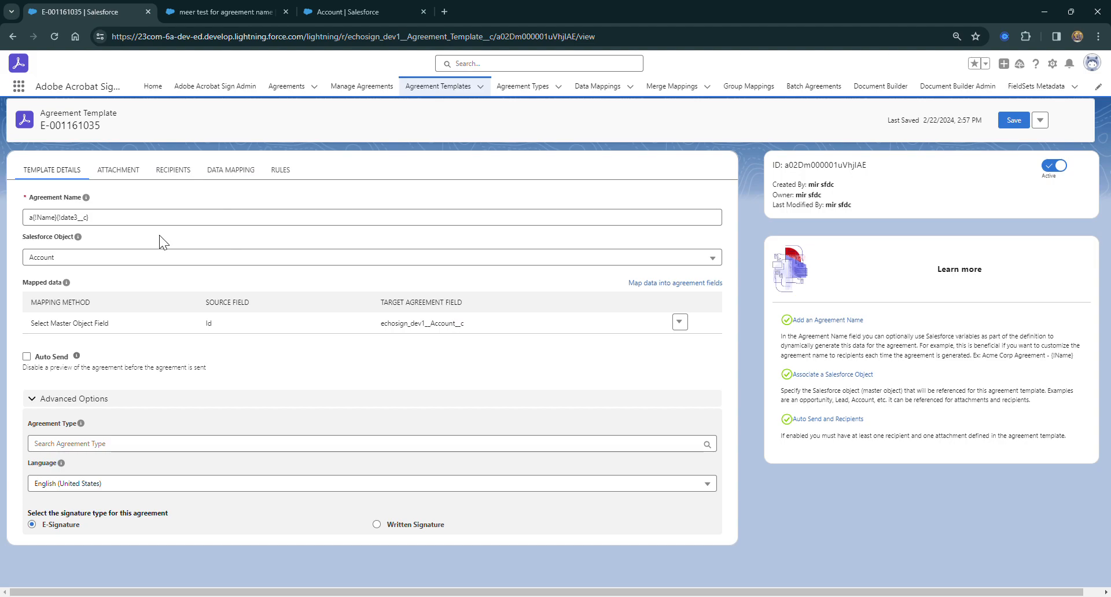
left_click(214, 11)
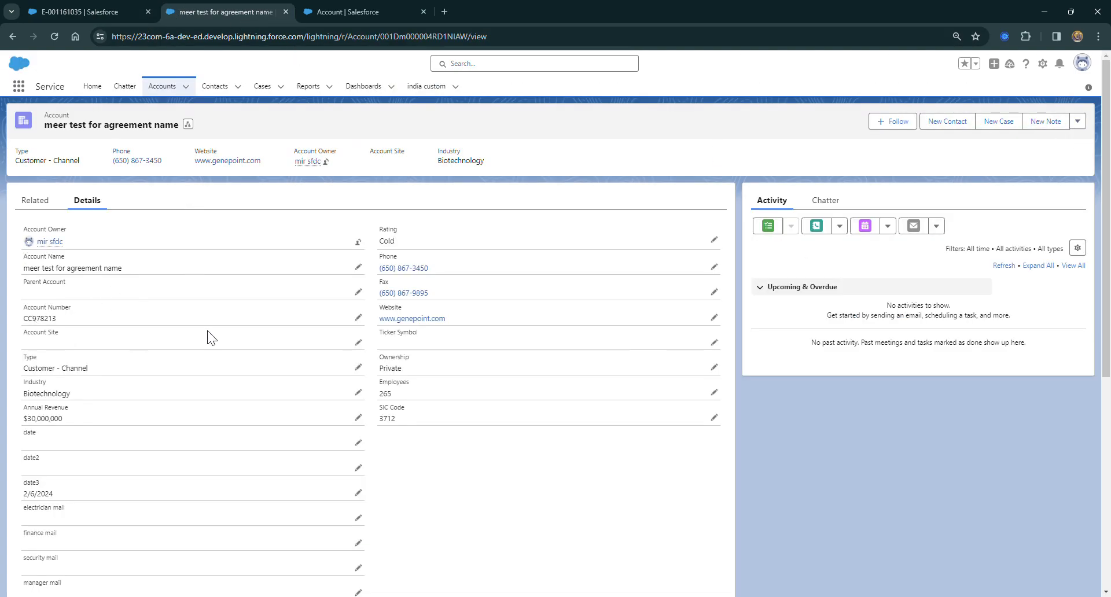
left_click(1078, 121)
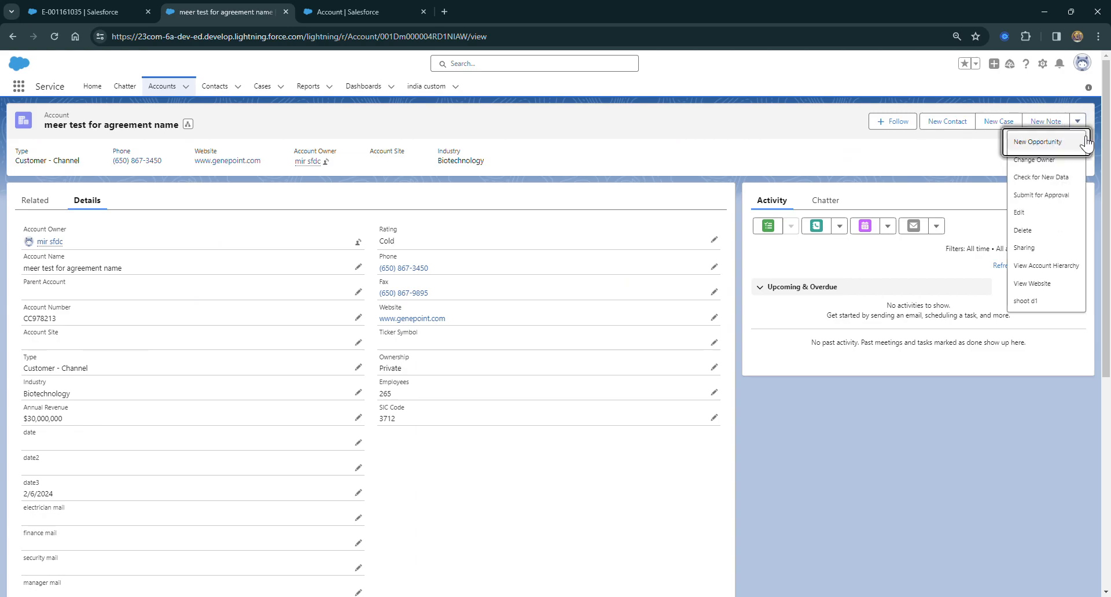
left_click(1036, 302)
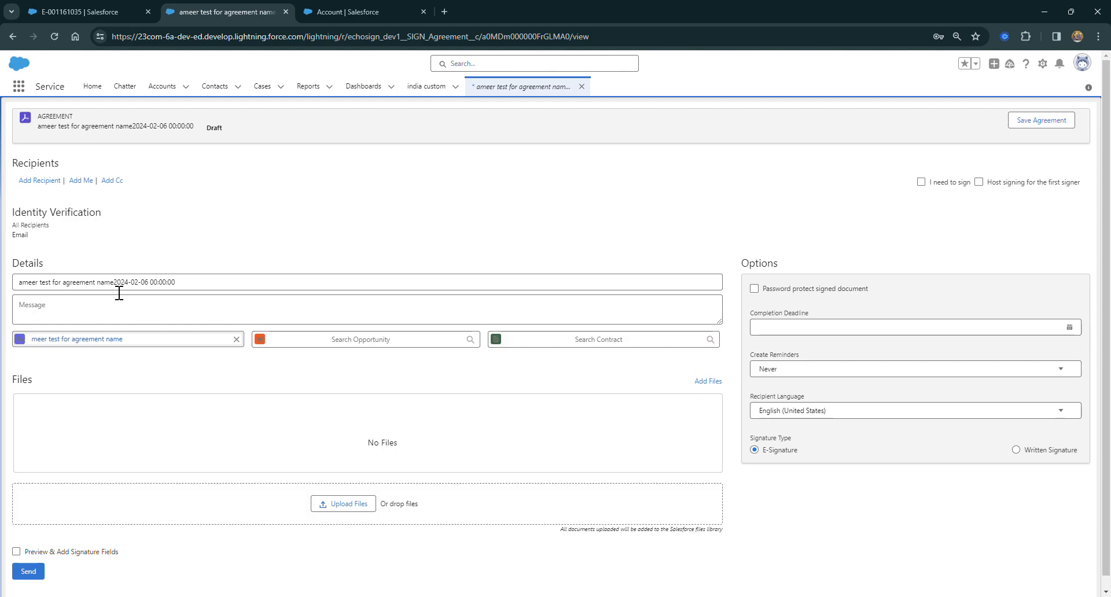
Switch from the Account setup page to the Service app and open the renamed account from the recently viewed accounts
left_click(86, 13)
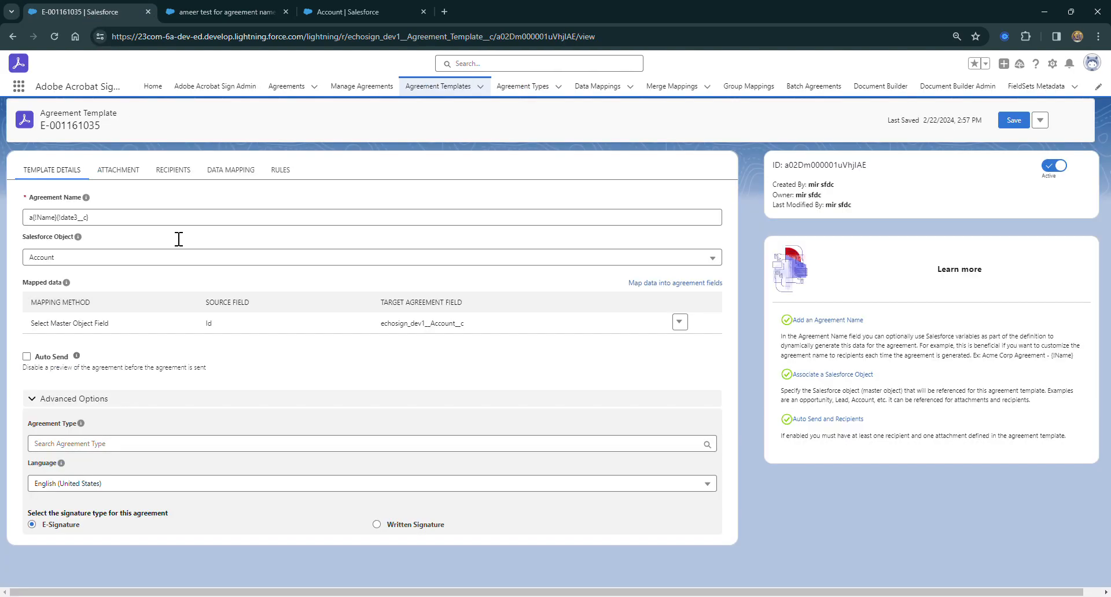
left_click(300, 12)
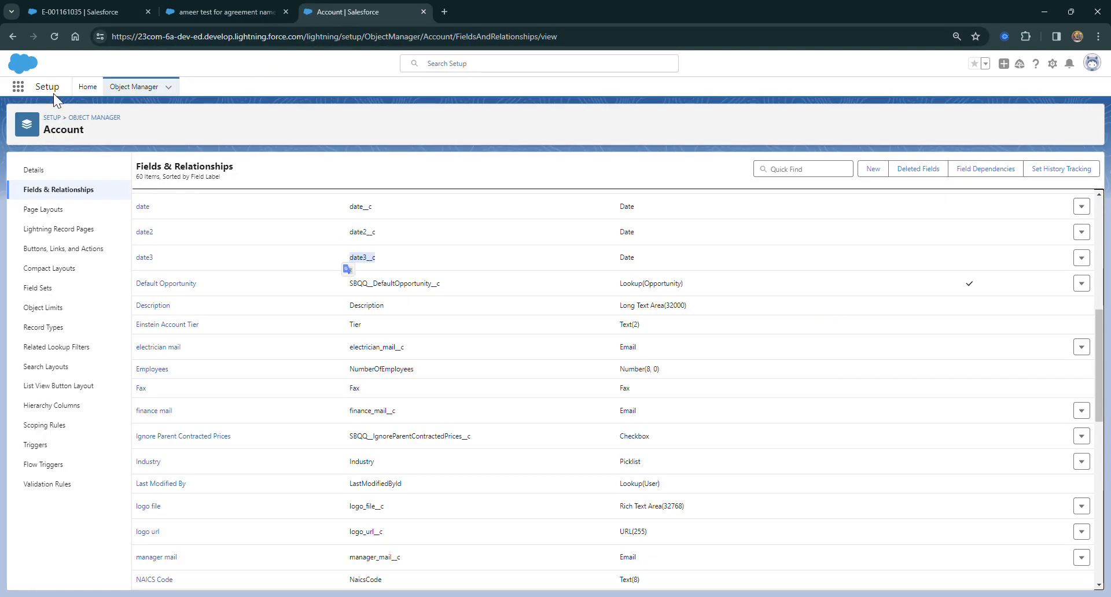
left_click(18, 86)
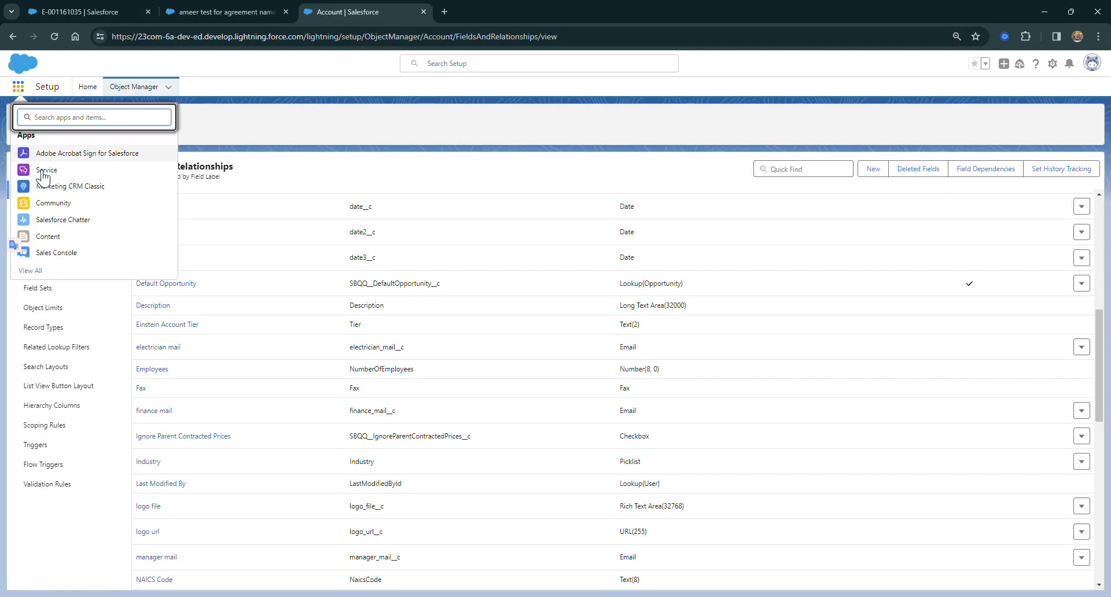
left_click(45, 176)
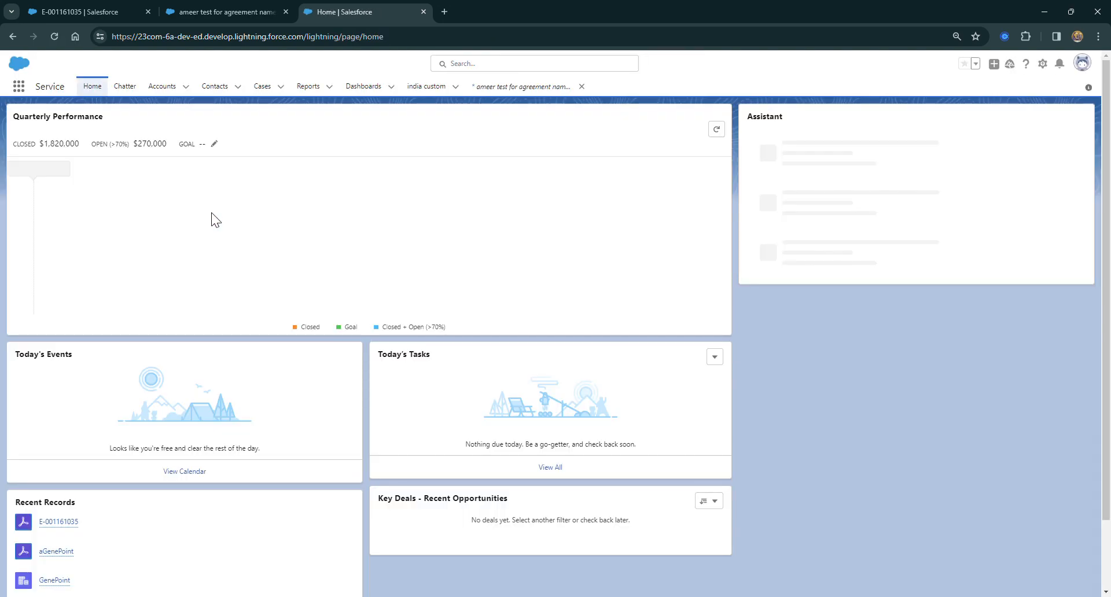
left_click(162, 86)
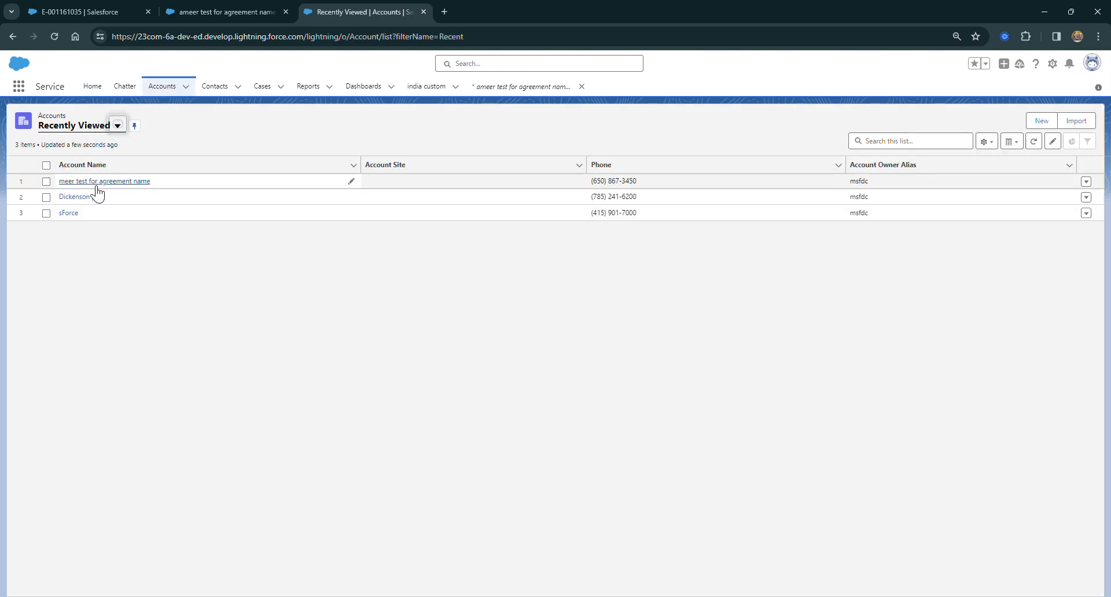
left_click(97, 185)
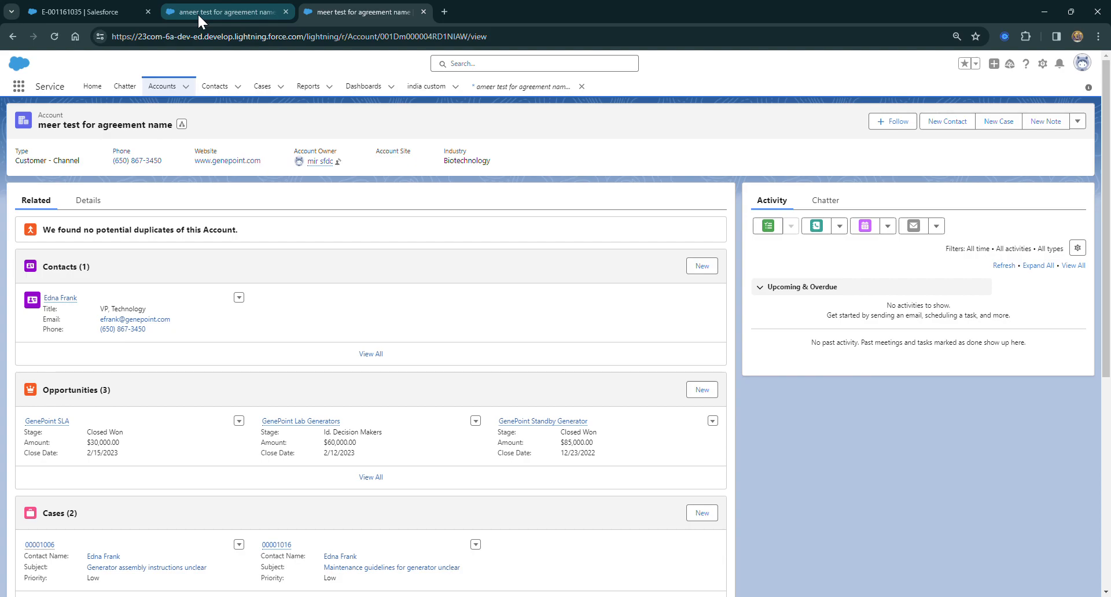
Compare the template with the draft agreement, add spaces before {!Name} and between {!Name} and {!date3__c} in its Agreement Name, and save
left_click(108, 9)
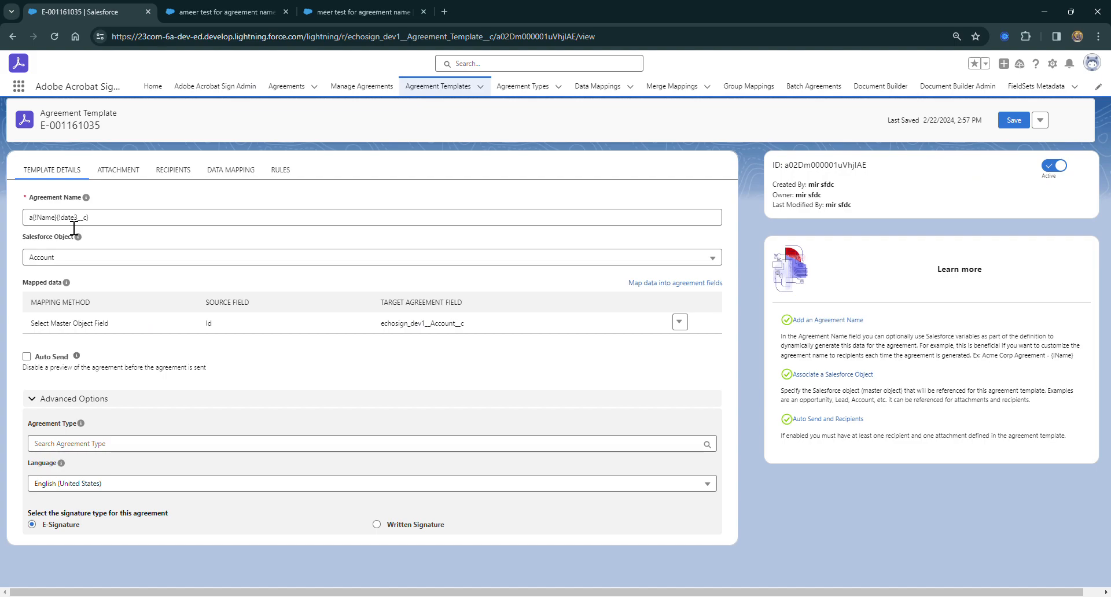
left_click(215, 10)
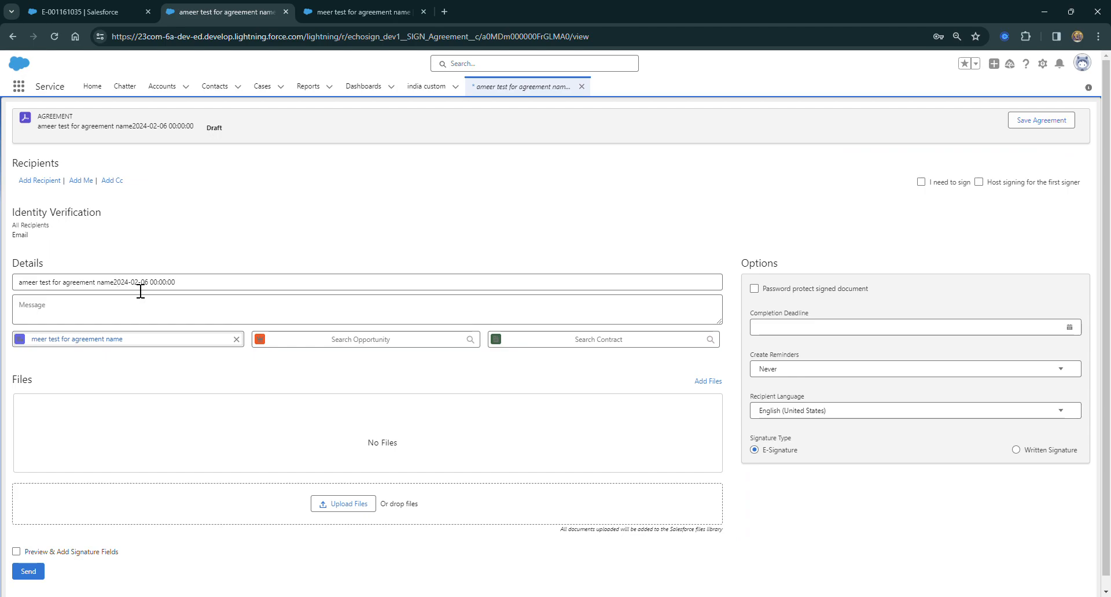
left_click(72, 17)
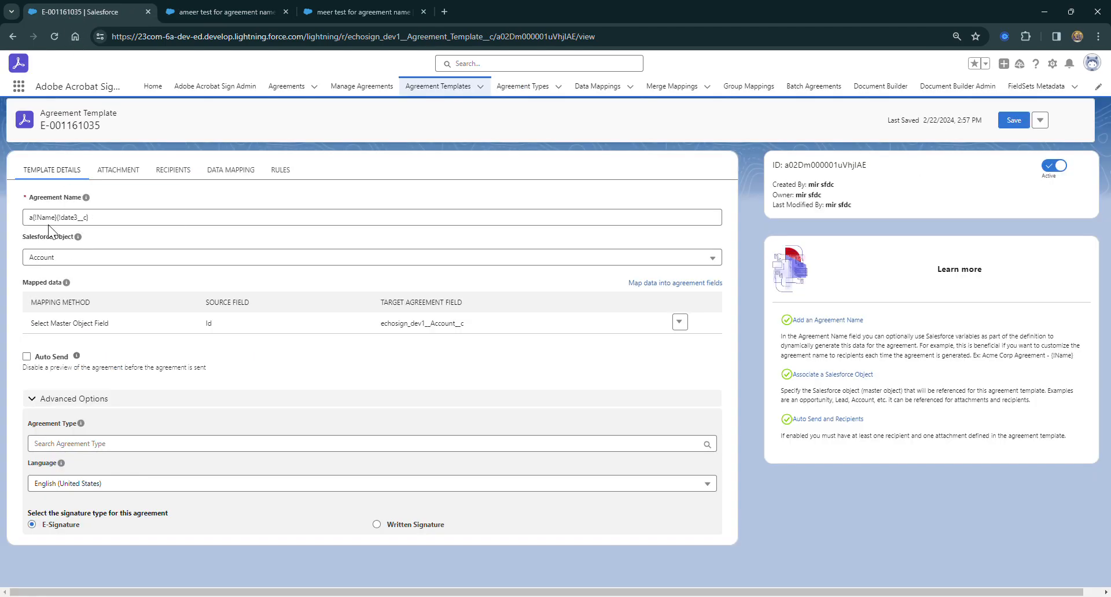
left_click(35, 218)
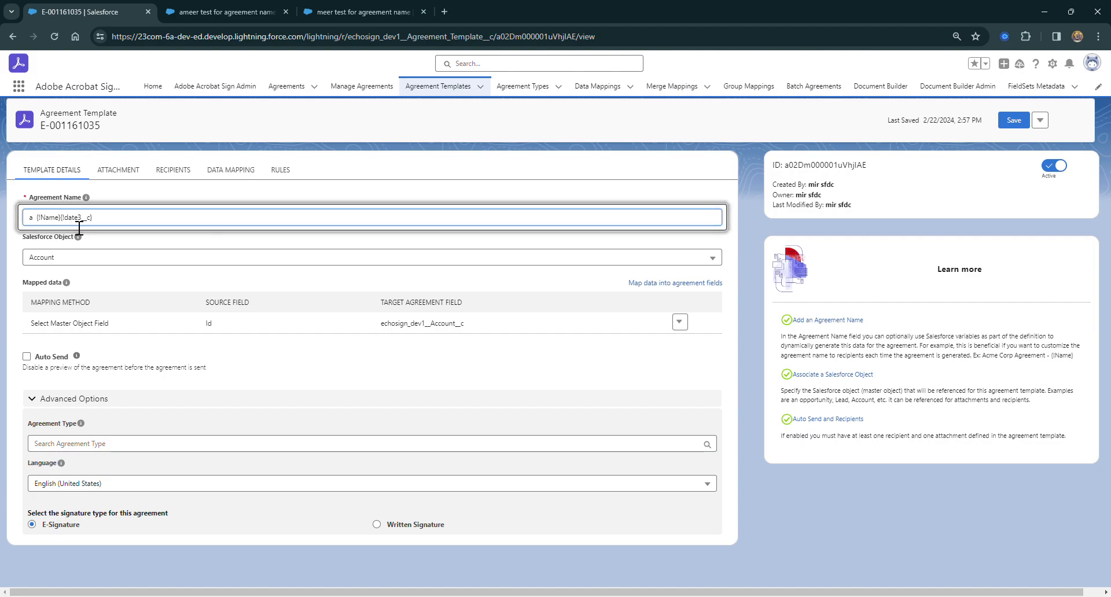
left_click(61, 218)
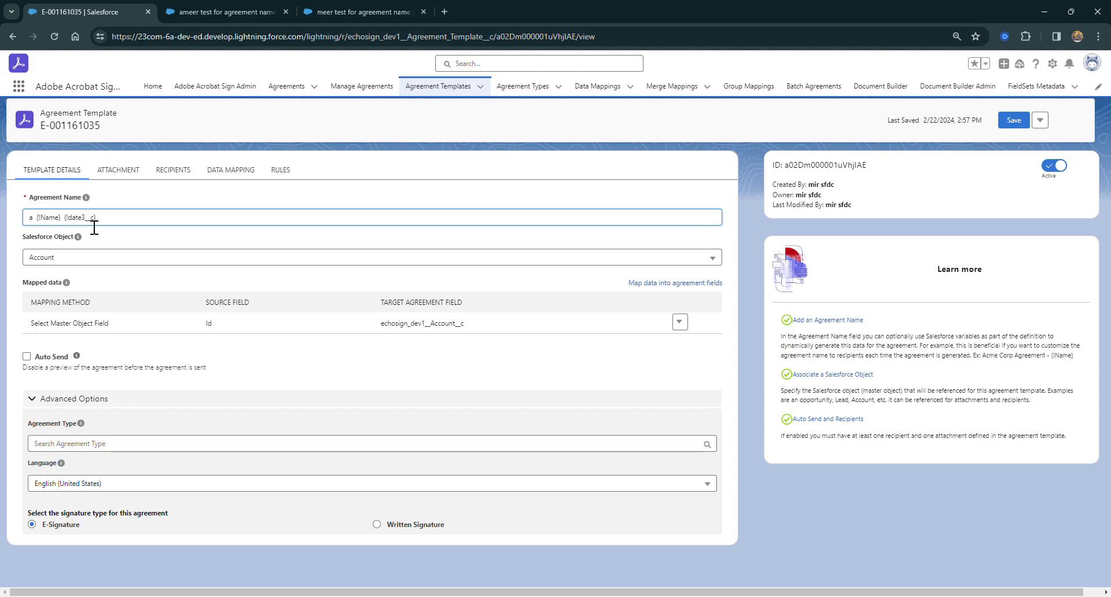
key("BackSpace")
left_click(1014, 120)
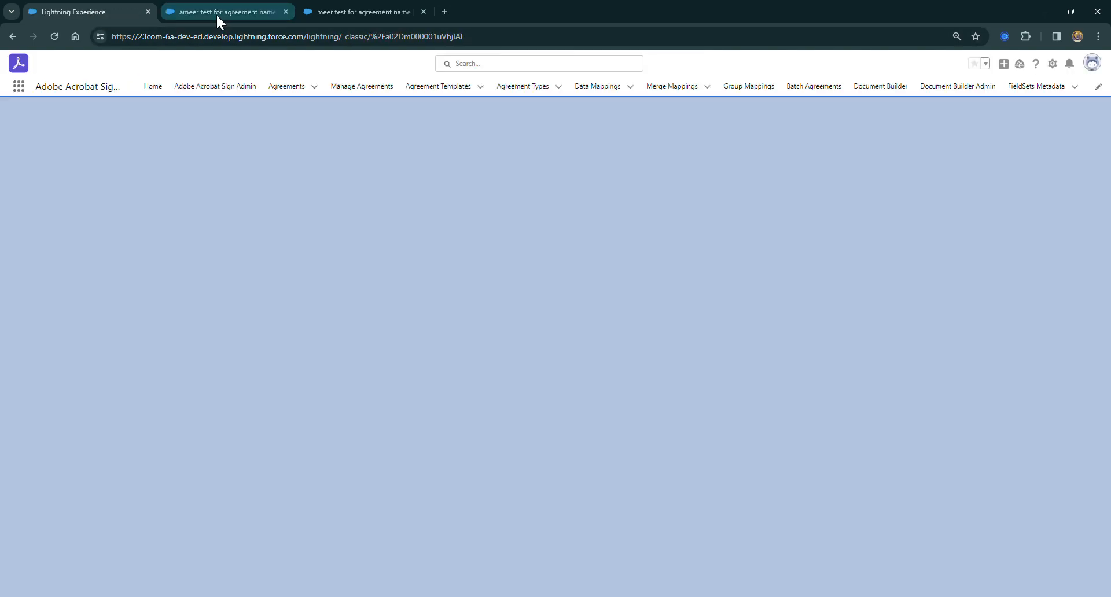
Close the draft agreement's browser tab, rename the account to "name changed" in its details, and save the record
left_click(217, 12)
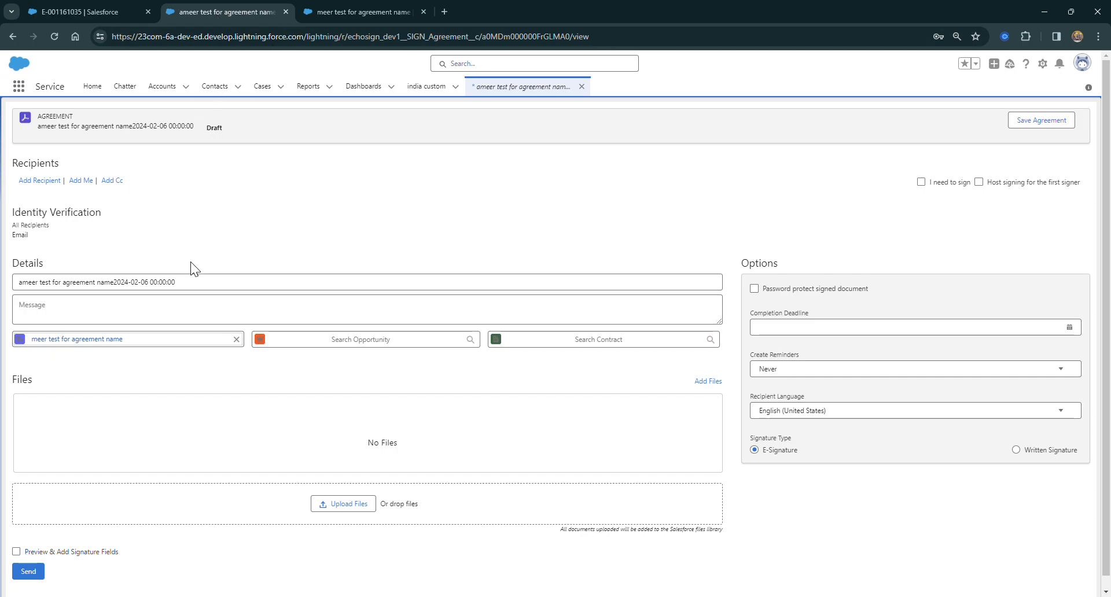
left_click(285, 12)
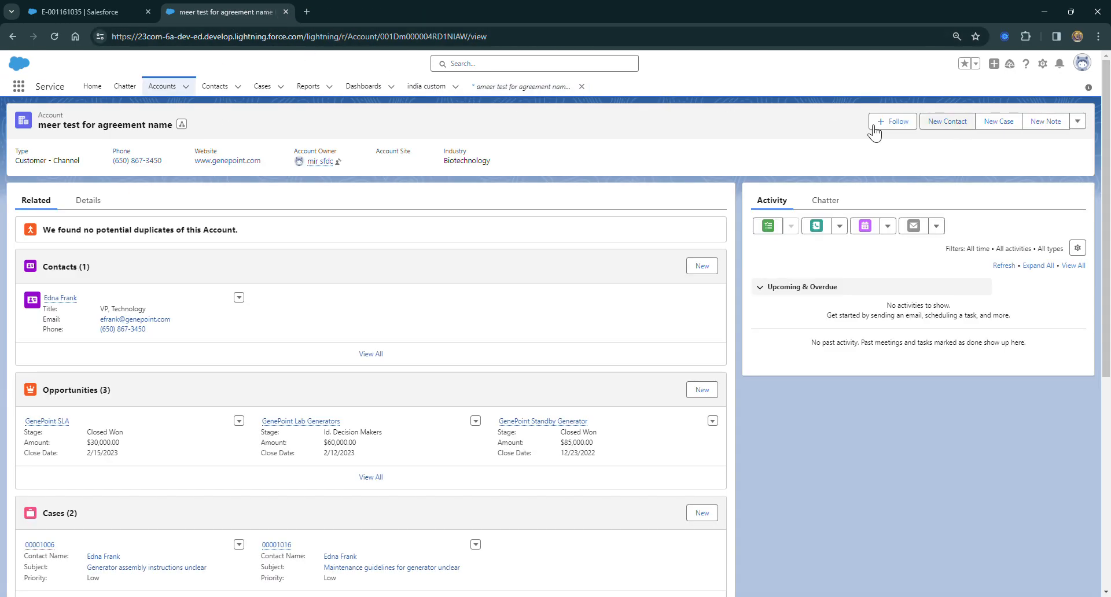
left_click(49, 34)
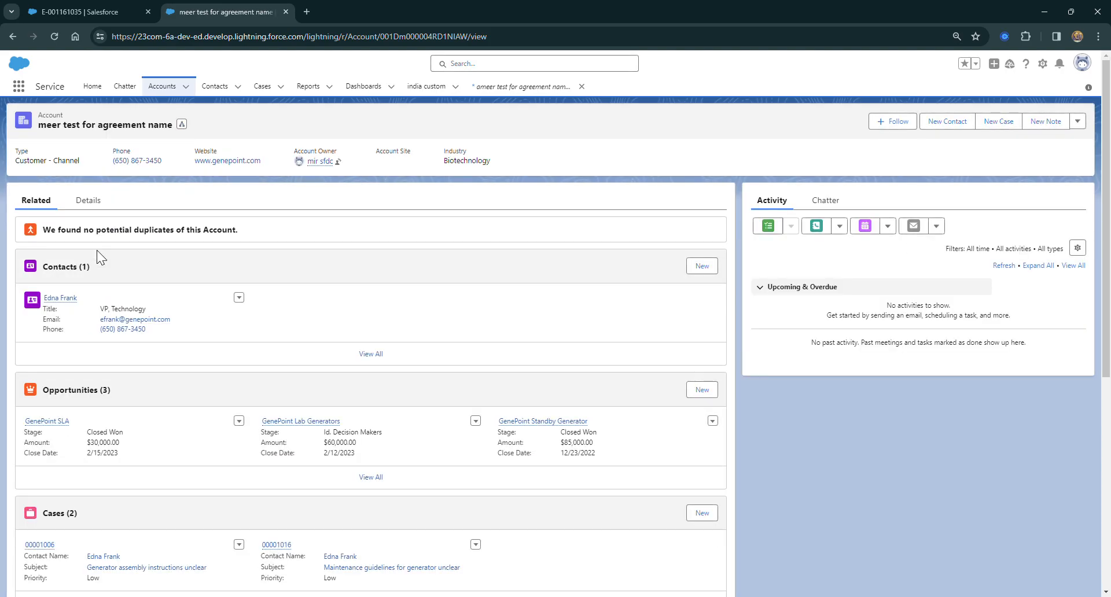
left_click(88, 200)
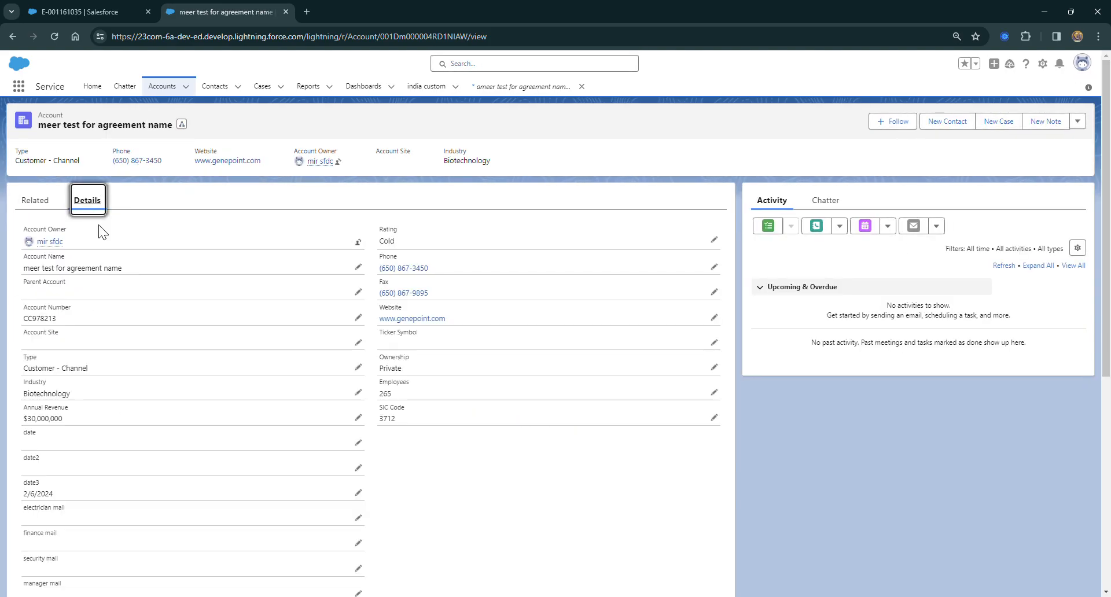
left_click(358, 267)
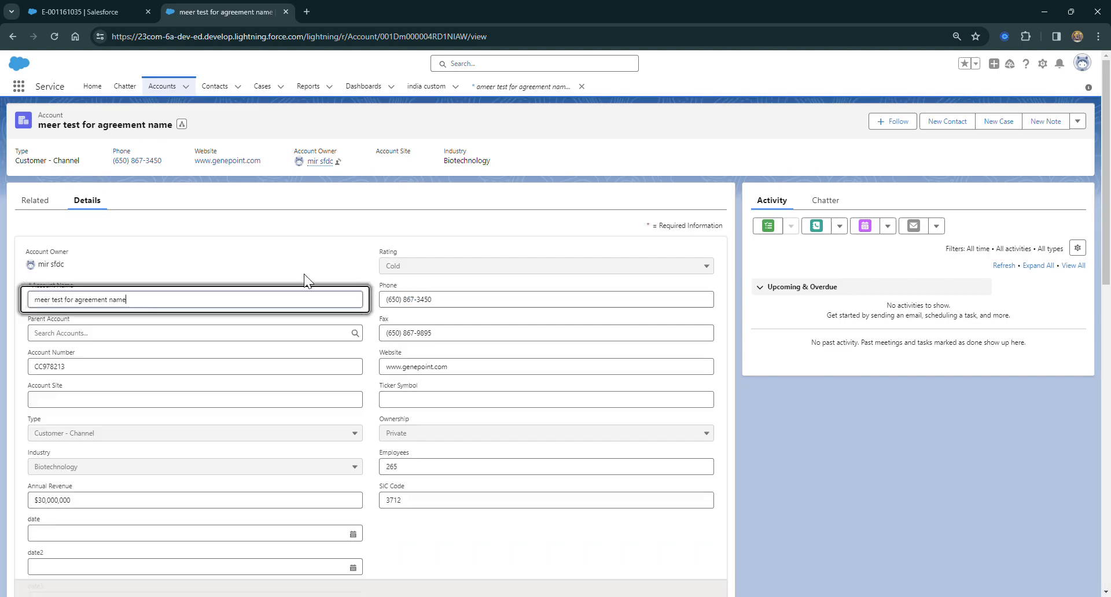
left_click_drag(128, 300, 26, 304)
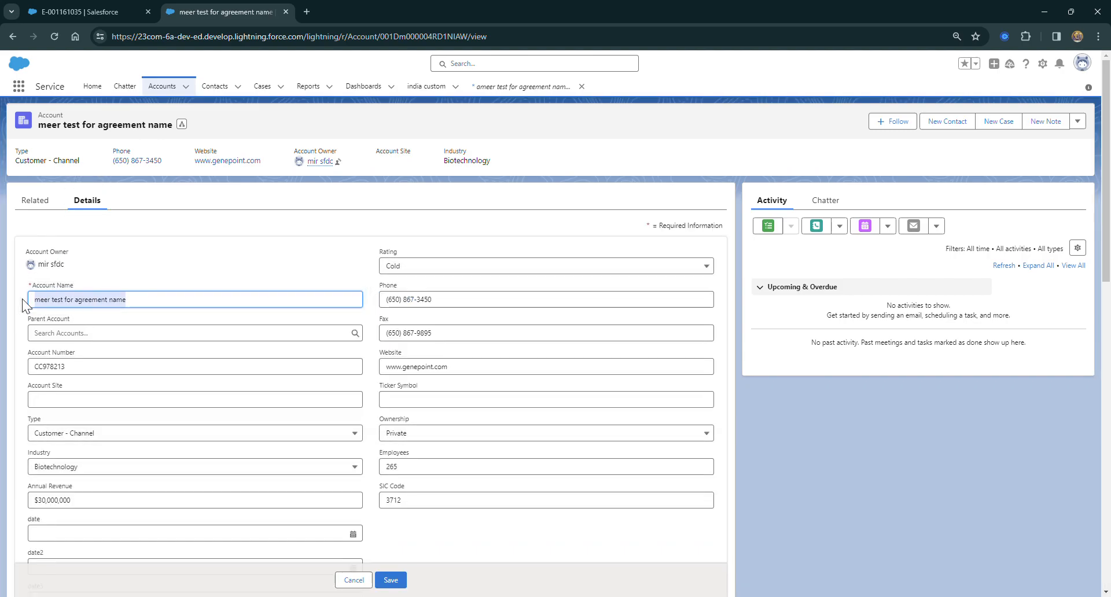
key("BackSpace")
type("name changed")
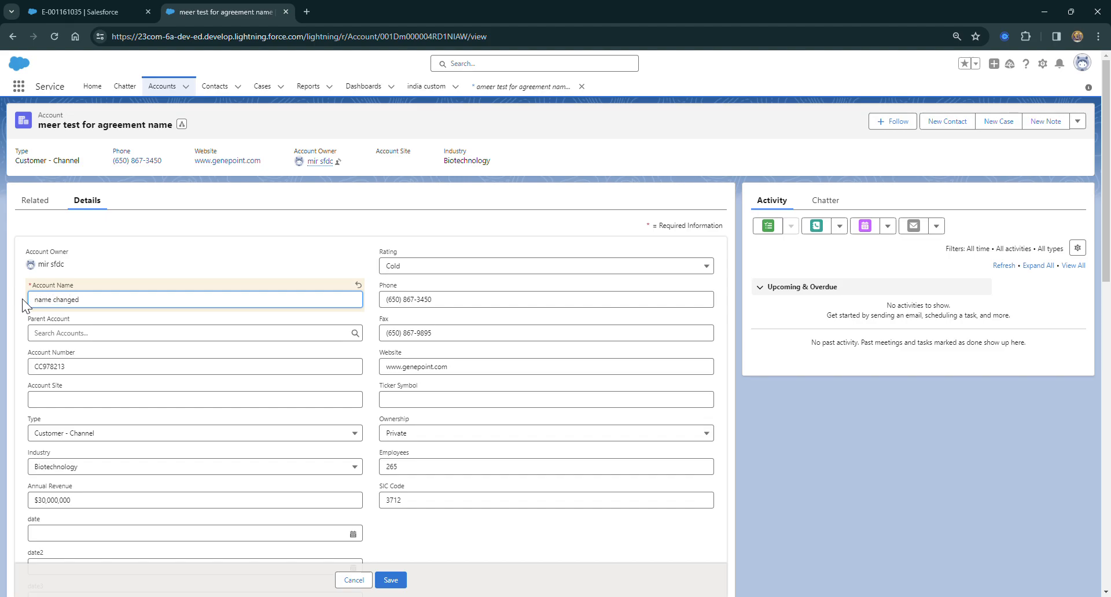
left_click(391, 580)
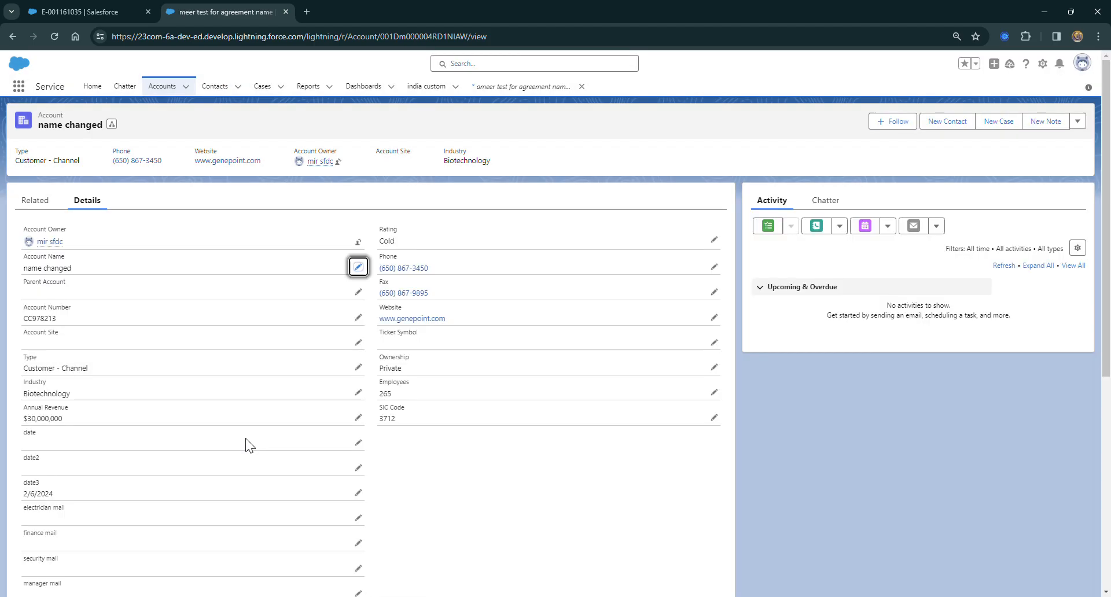
Create another agreement from the account with the shoot d1 action and compare its name with the template's Agreement Name
left_click(1078, 121)
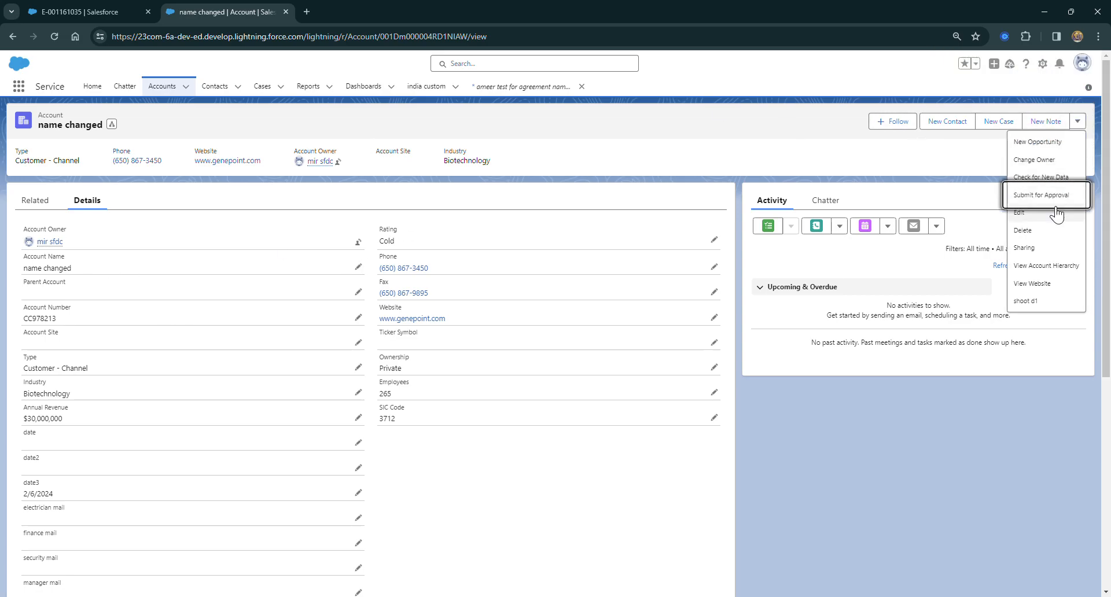
left_click(1042, 302)
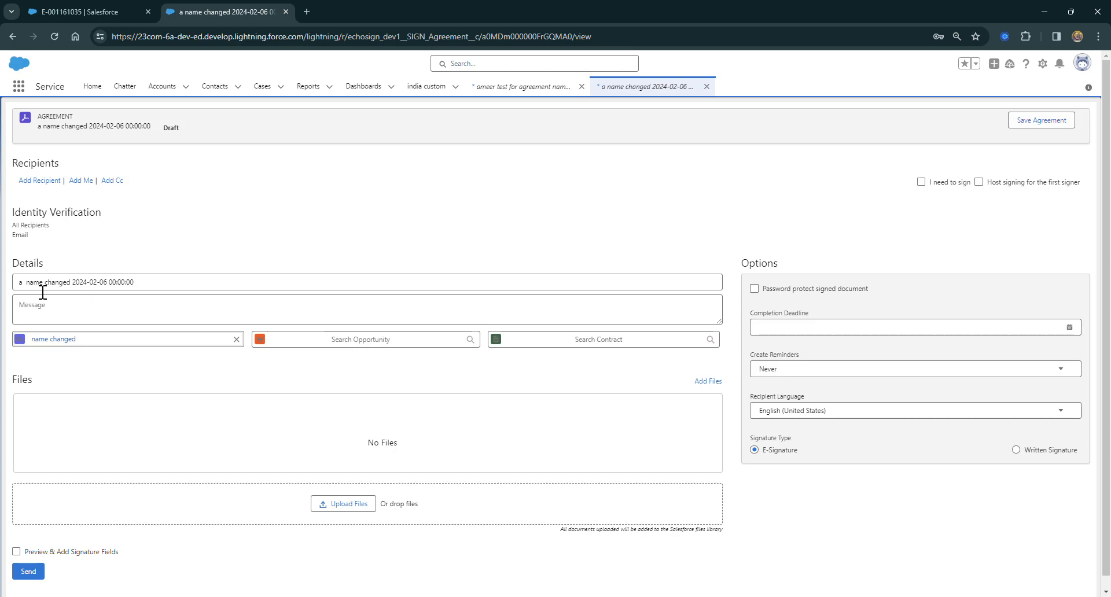
left_click(77, 3)
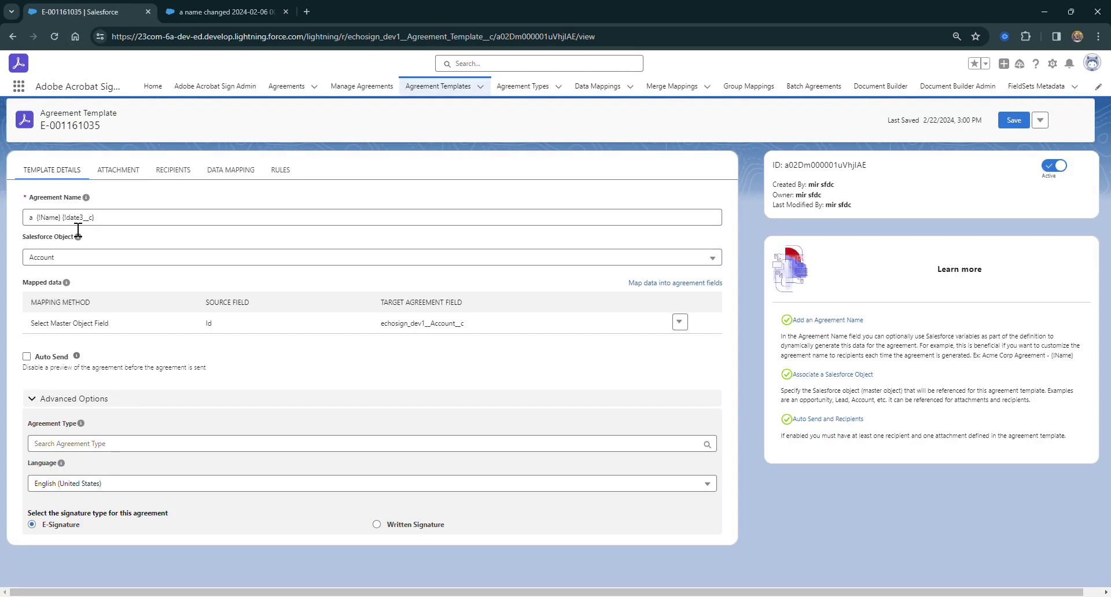
left_click(170, 11)
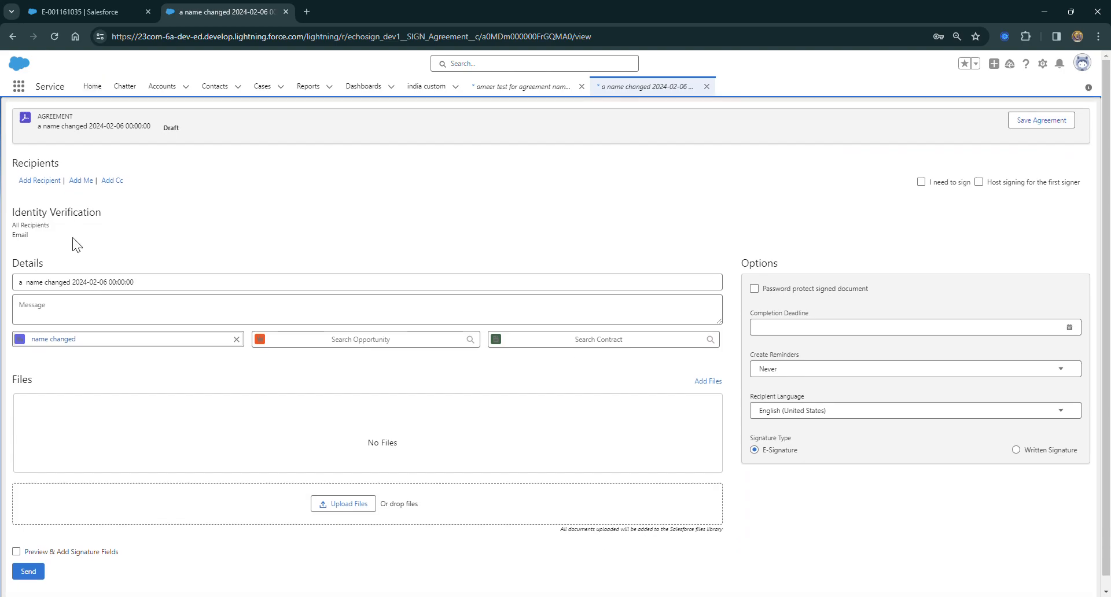
left_click(72, 11)
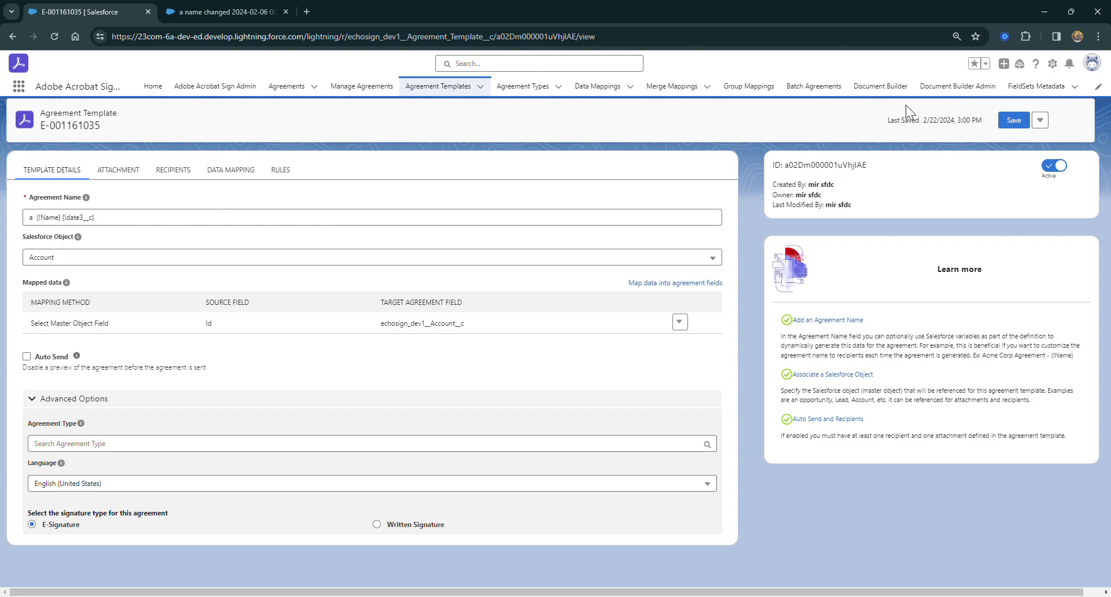
left_click(1062, 85)
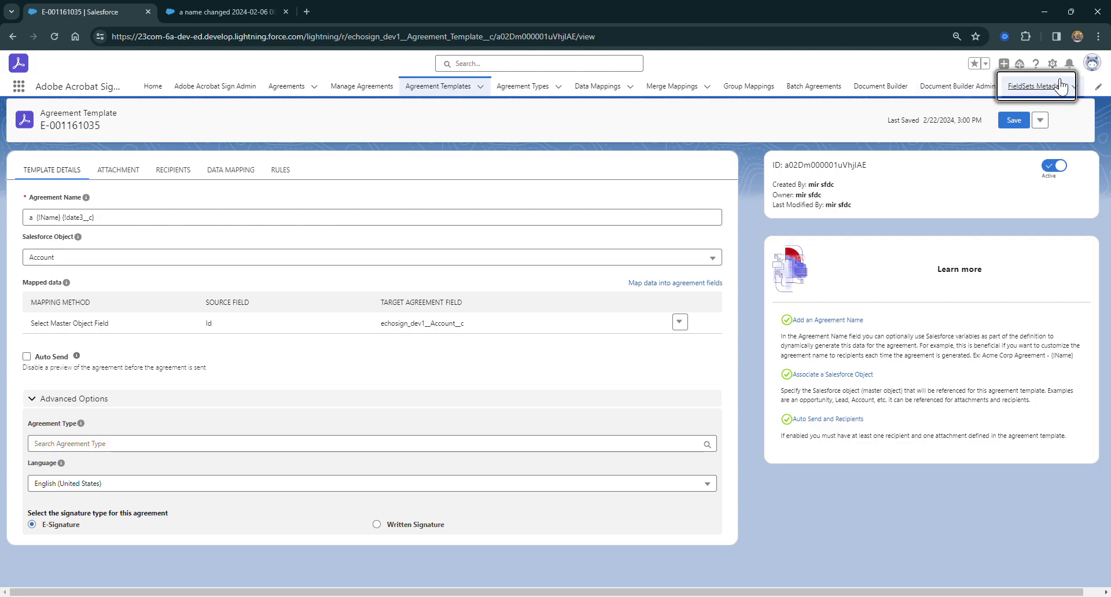